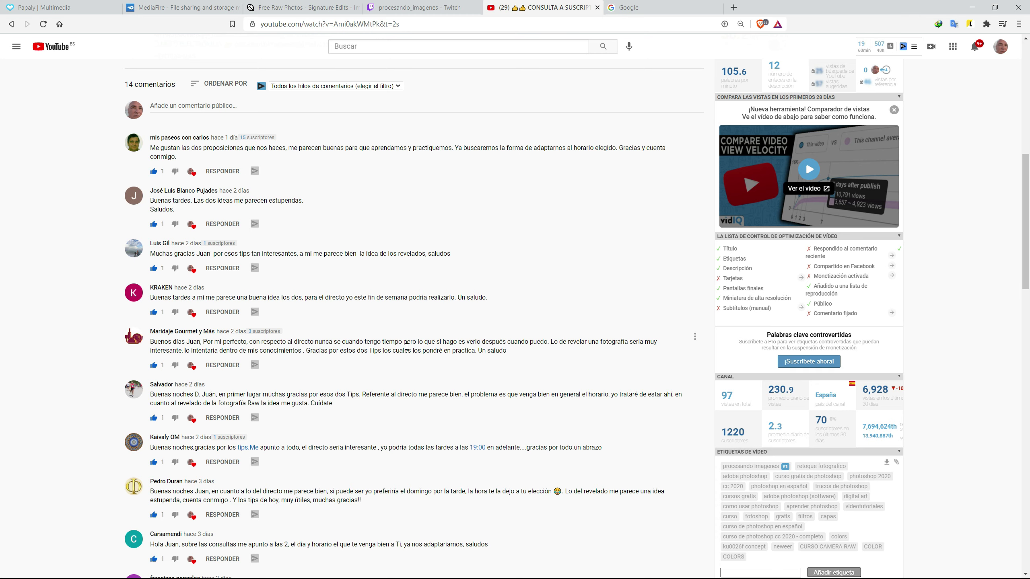
Switch the browser to the procesando_imagenes Twitch channel tab
click(408, 7)
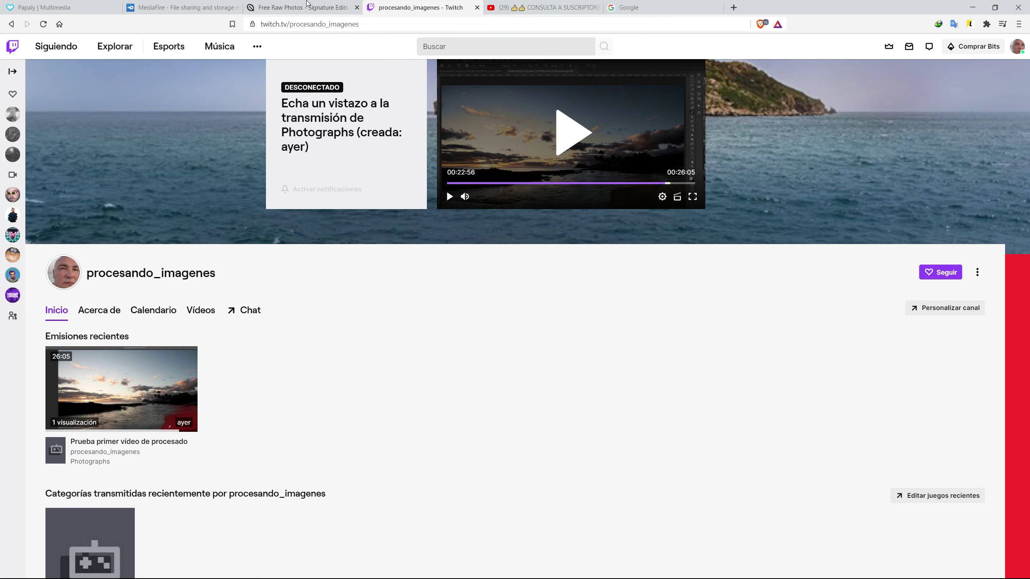
Show the Signature Edits free raw desert-photo gallery from the top of the page
click(268, 16)
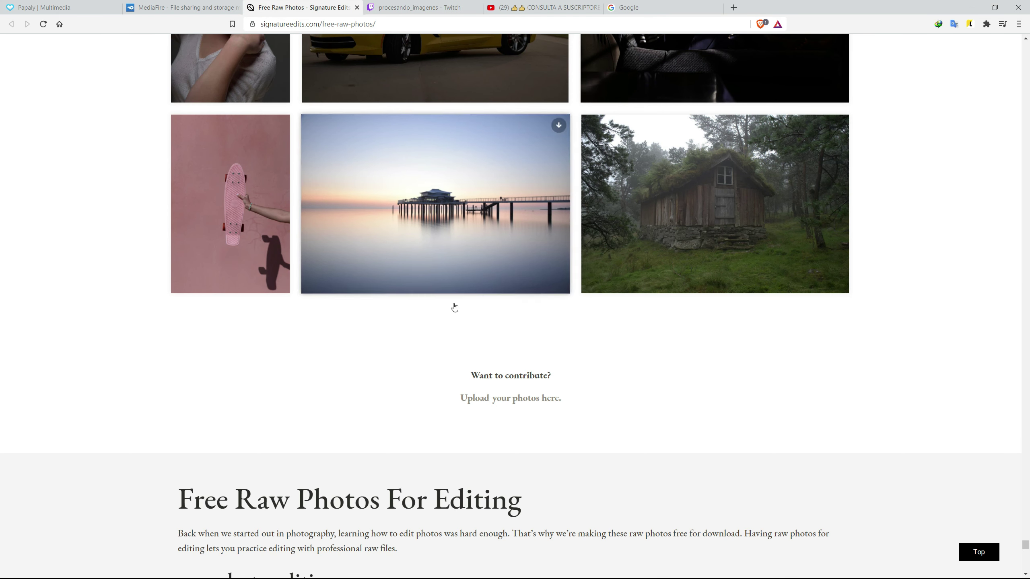
drag(1026, 545, 1026, 45)
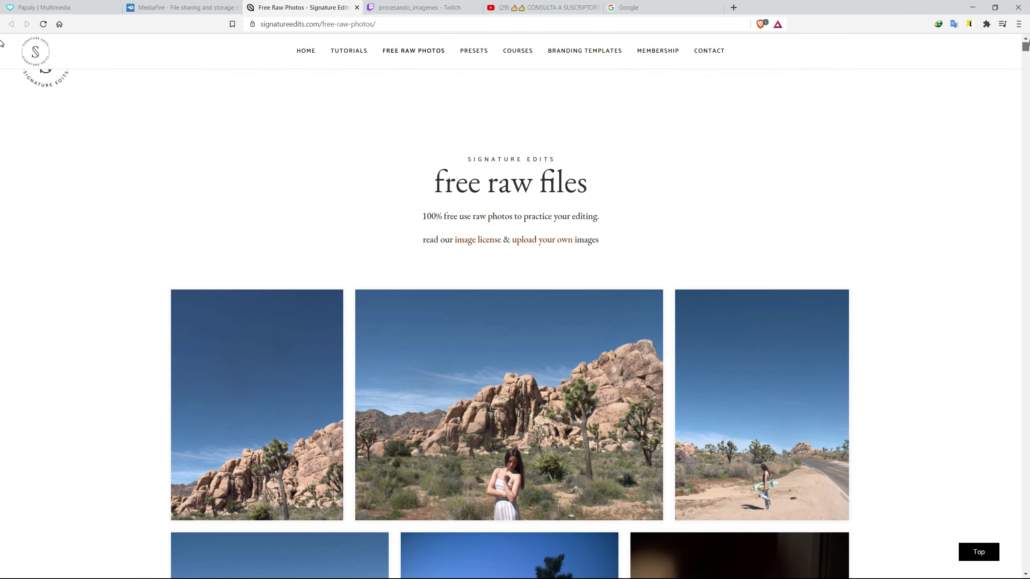
scroll(608, 366, down, 4)
scroll(373, 231, up, 4)
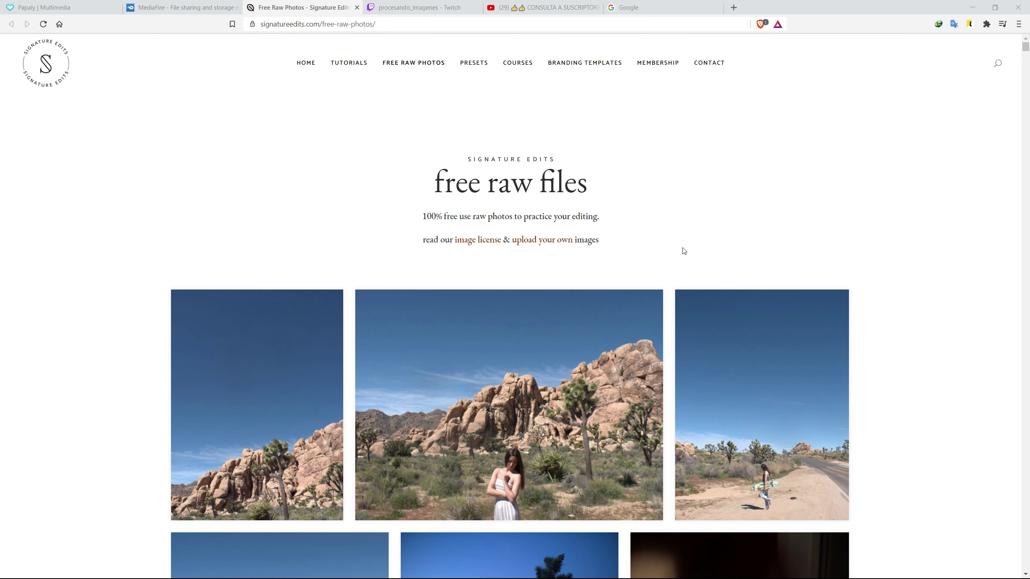
key(alt+Tab)
key(alt+Tab)
key(alt+Tab)
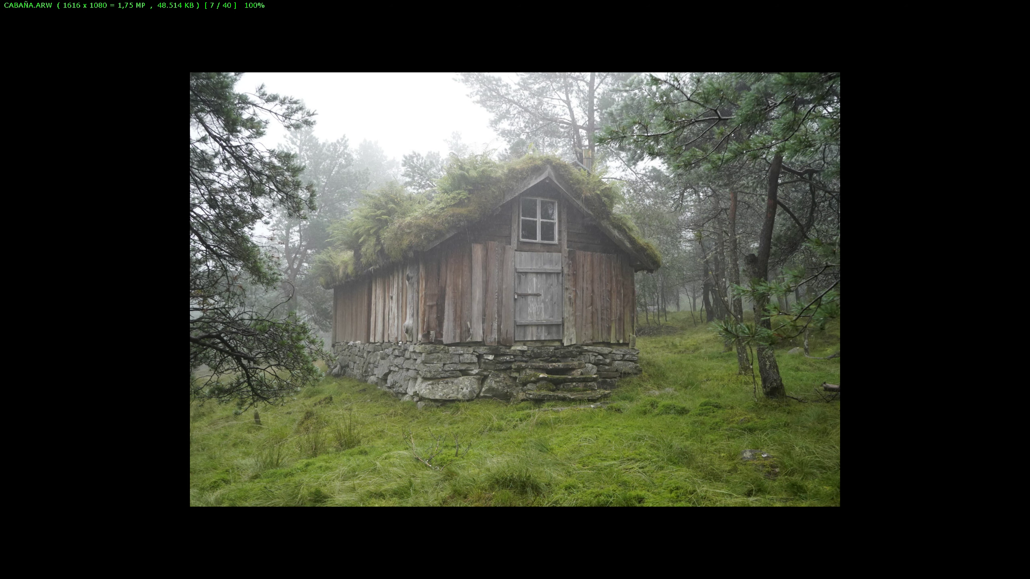
Bring Photoshop's Camera Raw with GATO.NEF forward and expand it to full screen
key(alt+Tab)
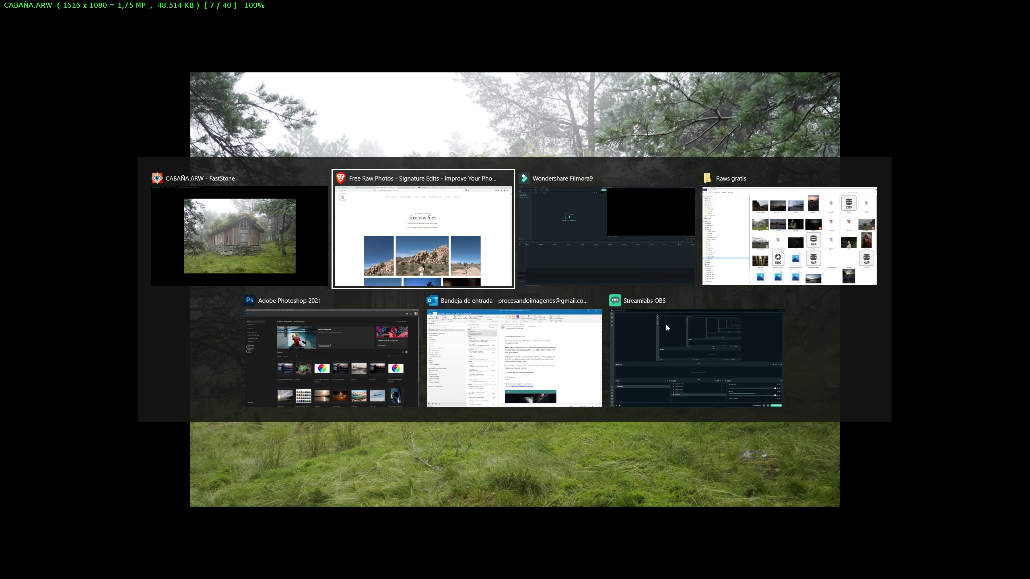
key(alt+Tab)
key(alt+Tab)
key(alt+Tab)
key(alt)
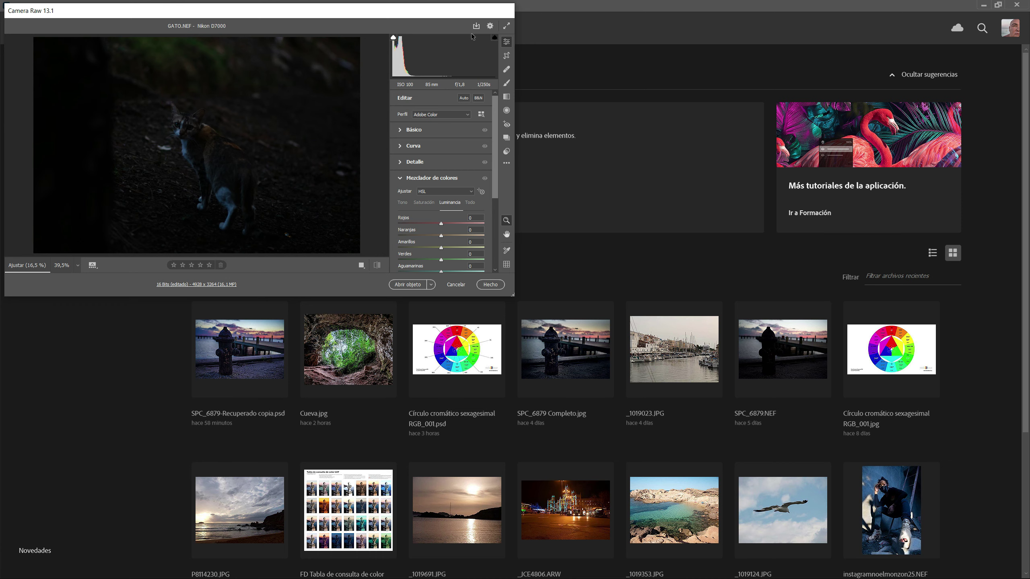
click(506, 27)
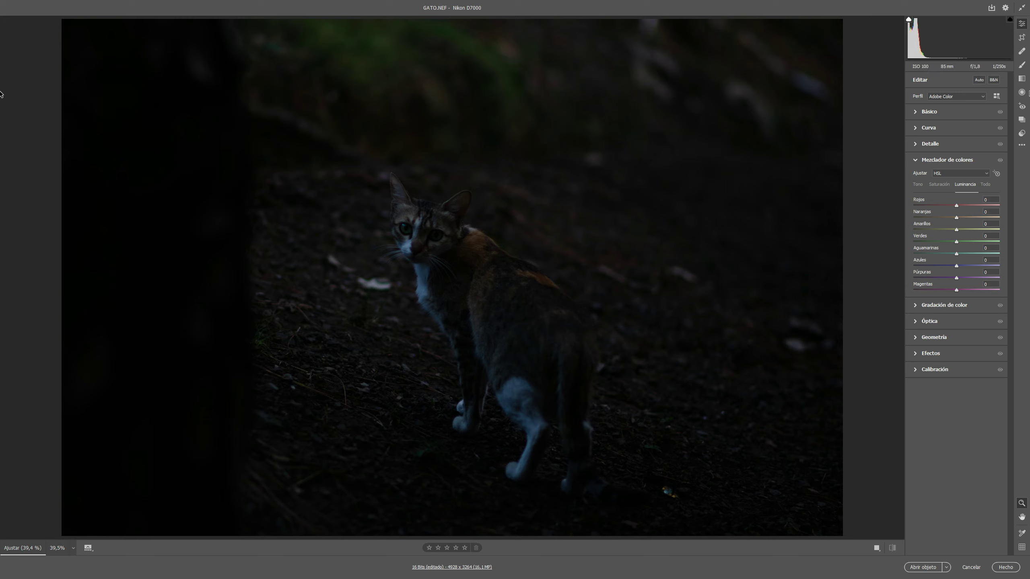
Tighten the crop from the left, make it portrait, and centre the cat
click(1022, 38)
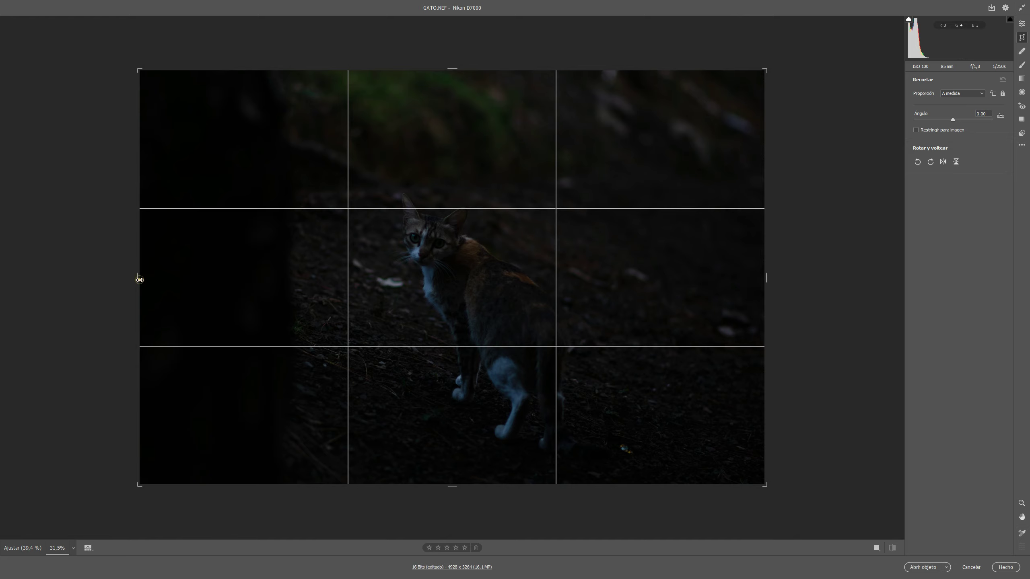
drag(128, 283, 201, 289)
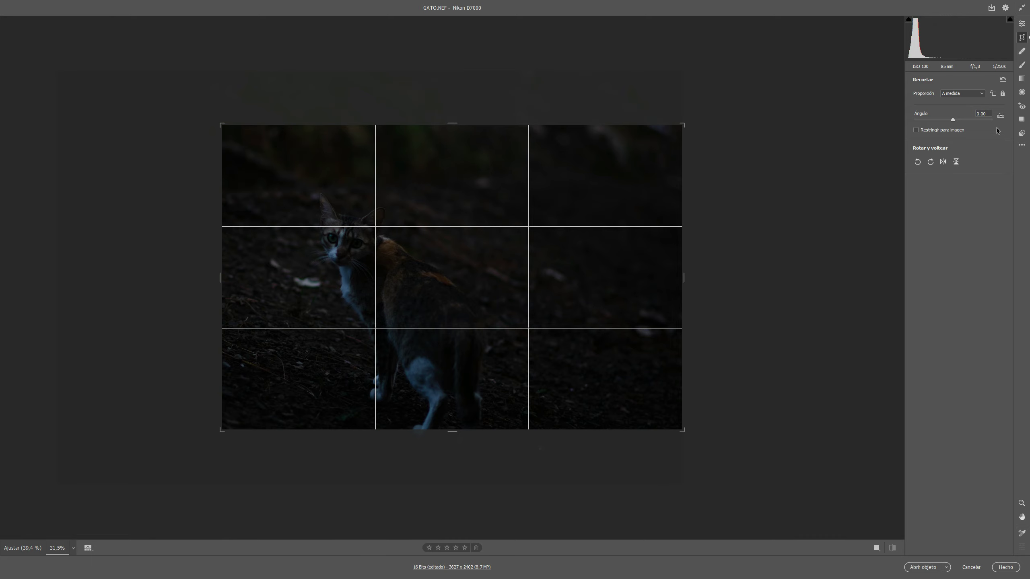
click(994, 95)
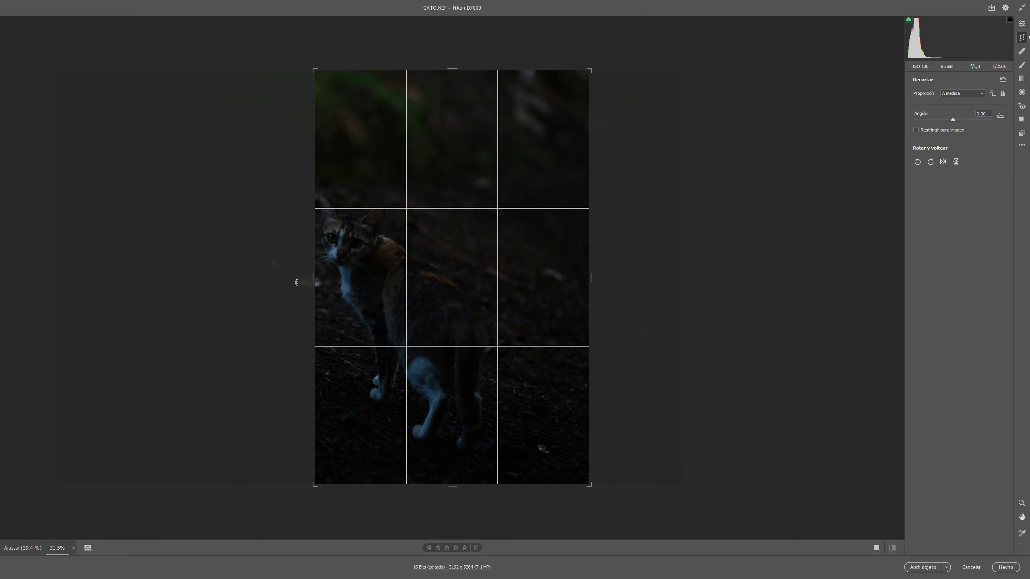
click(311, 277)
drag(520, 271, 590, 281)
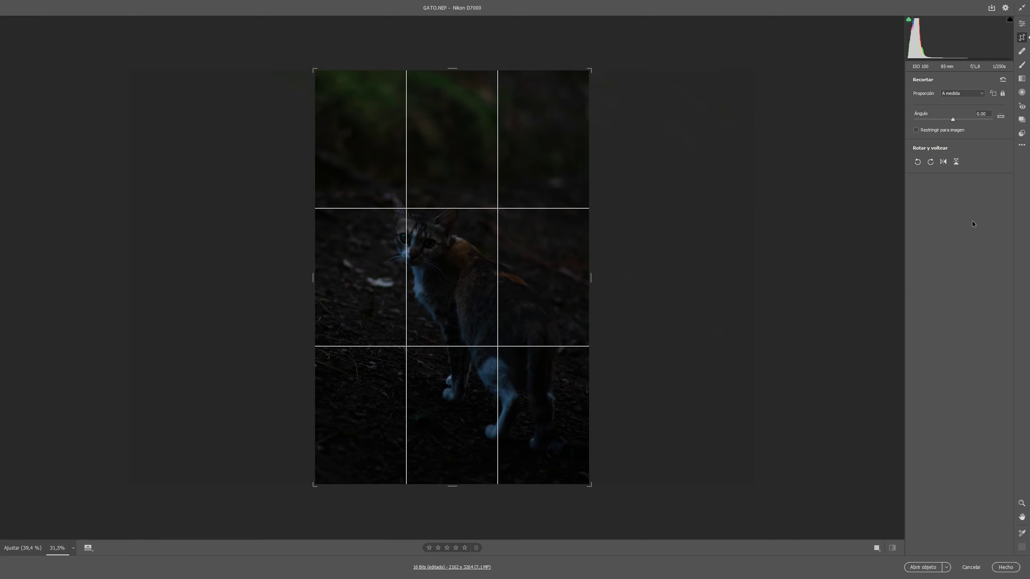
Flip the photo horizontally and back, nudge it, and trim the crop's top edge
click(944, 162)
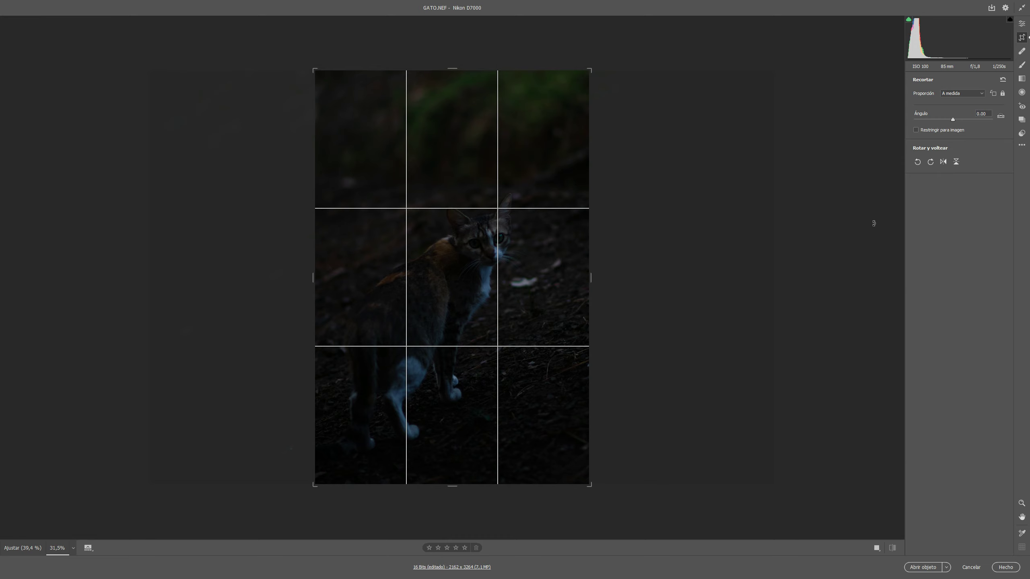
click(947, 162)
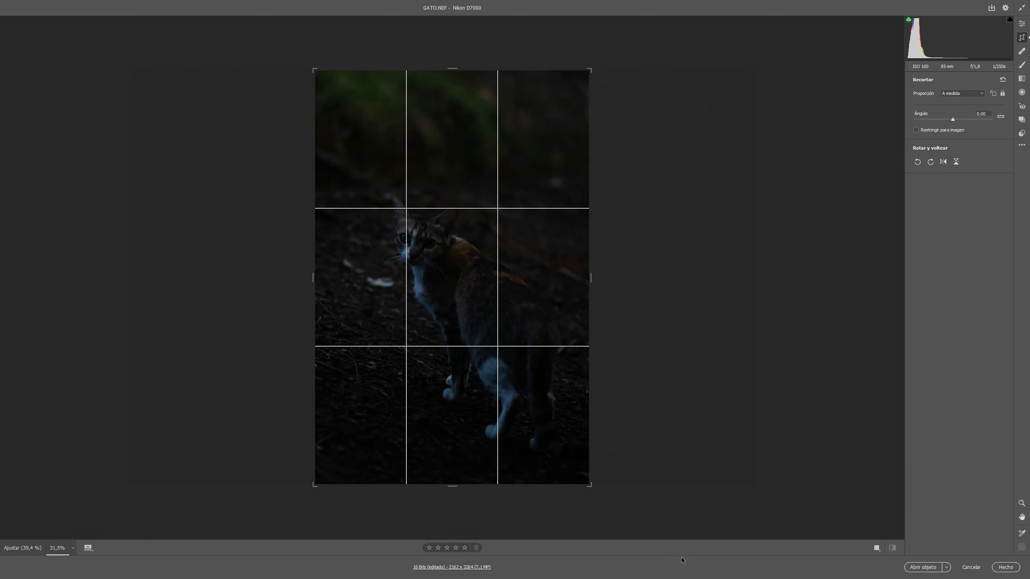
click(452, 295)
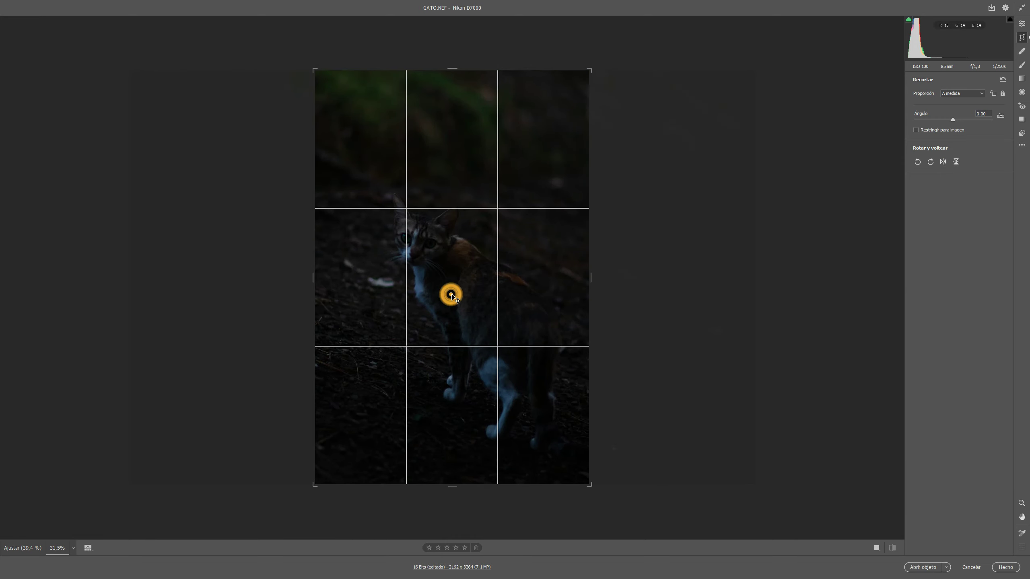
drag(452, 296, 448, 292)
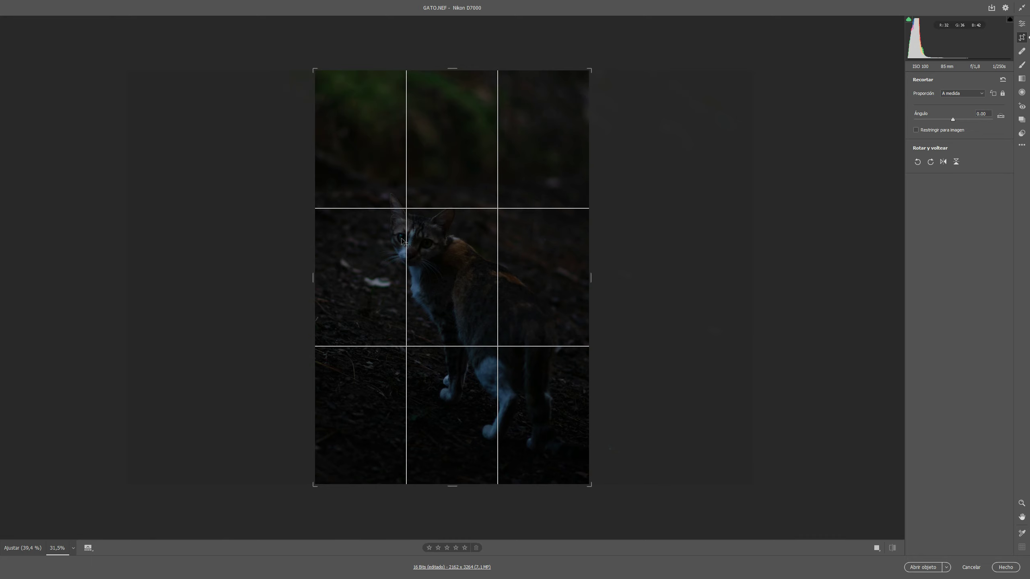
click(461, 296)
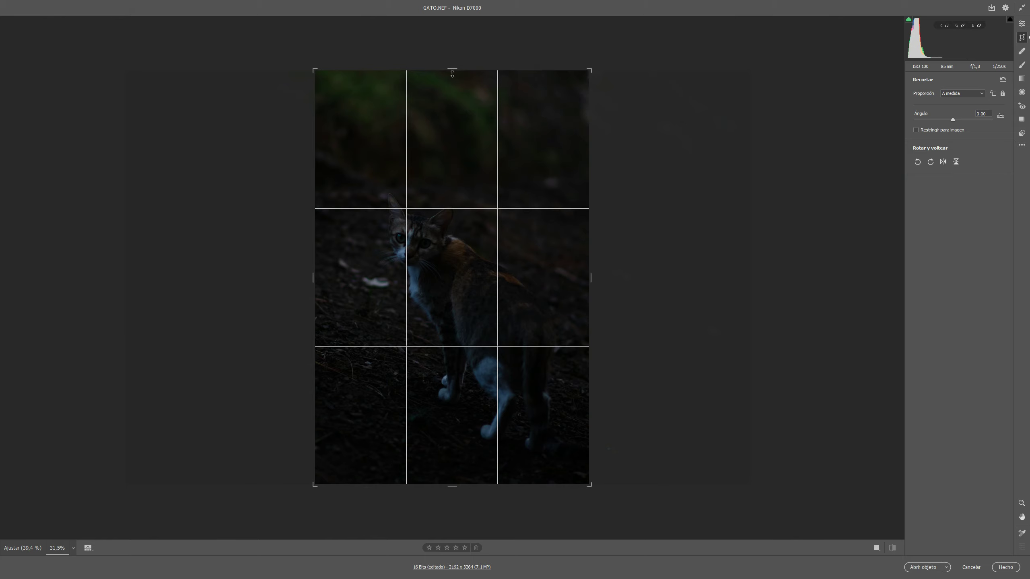
drag(452, 74, 452, 103)
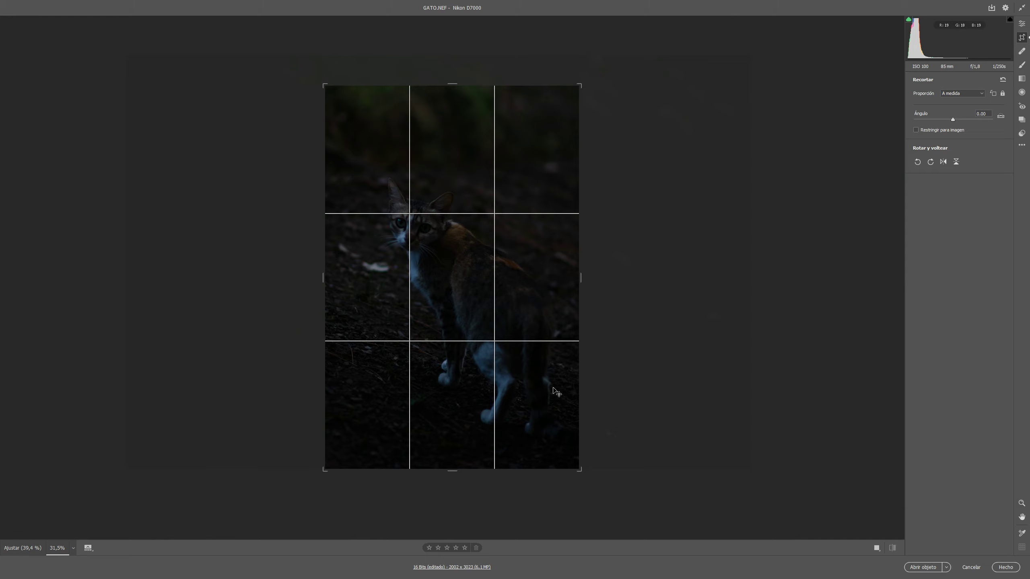
click(581, 279)
click(1022, 27)
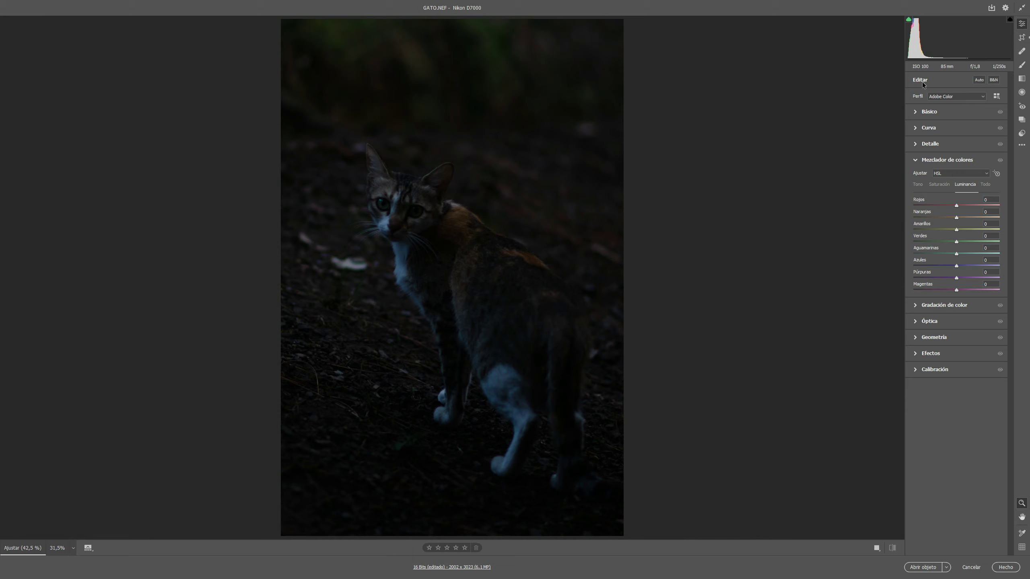
Apply the Cámara Neutro profile and collapse the colour mixer panel
click(952, 98)
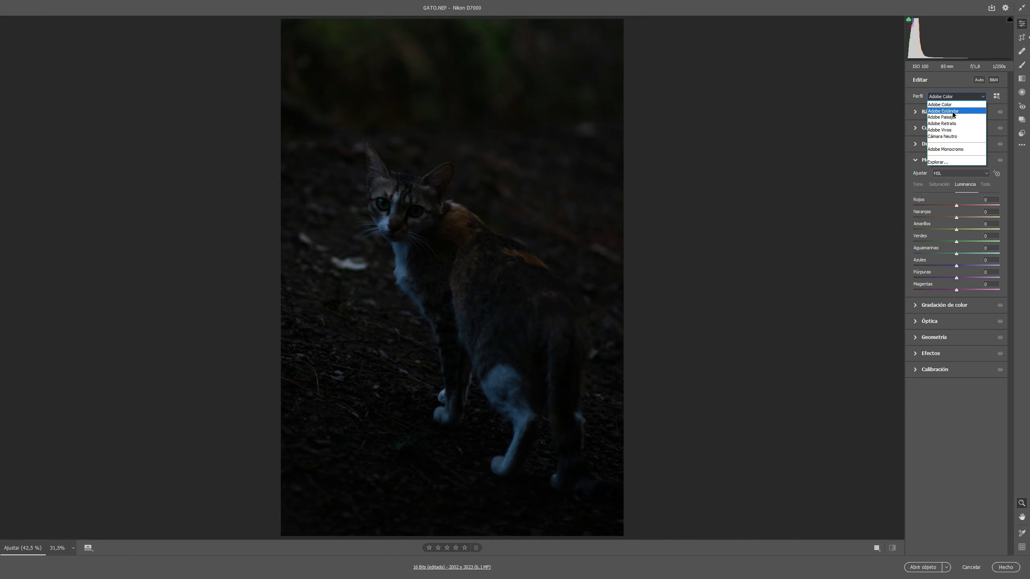
click(955, 137)
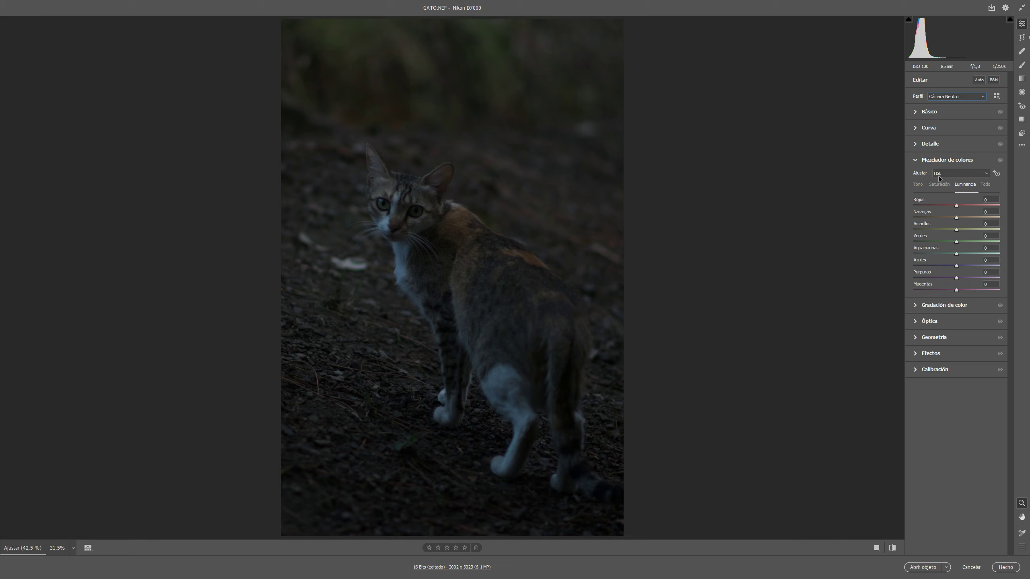
click(915, 161)
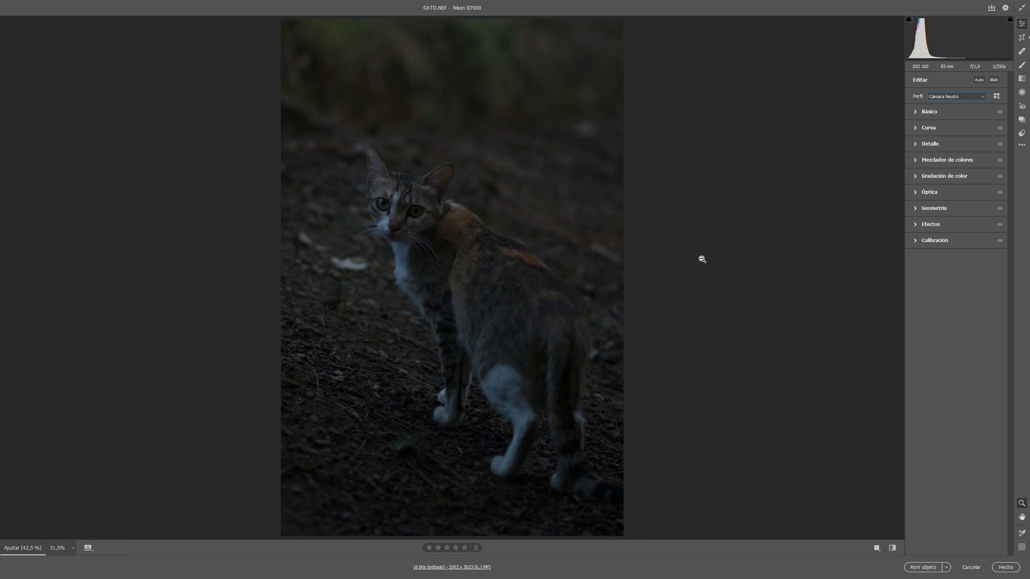
Set temperature 6000, tint +12, contrast +22, highlights +21 and shadows +13
click(913, 112)
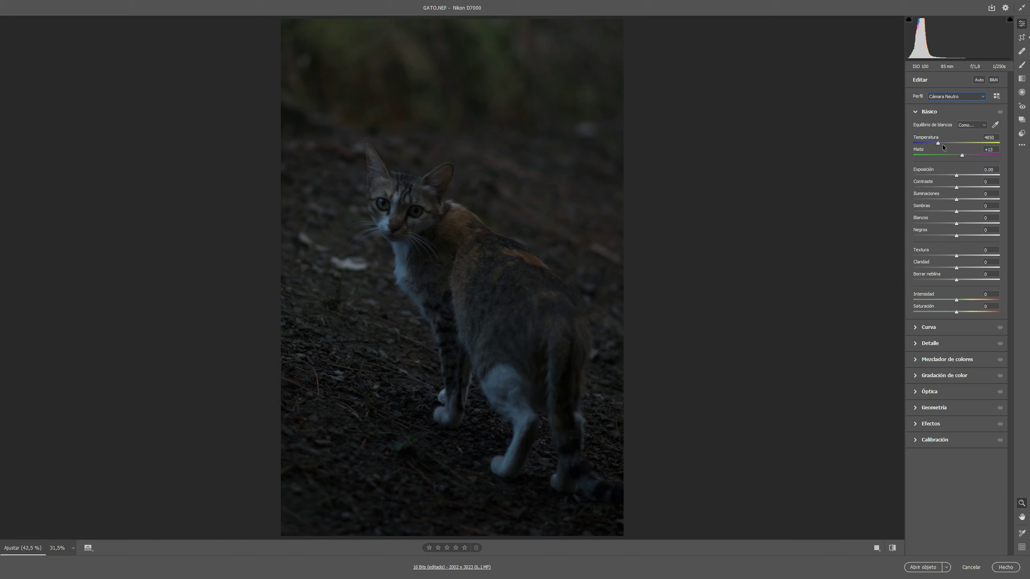
drag(938, 143, 945, 144)
click(944, 144)
drag(956, 189, 966, 189)
click(957, 199)
mouse_move(959, 199)
mouse_down()
mouse_move(971, 201)
mouse_move(961, 213)
mouse_up()
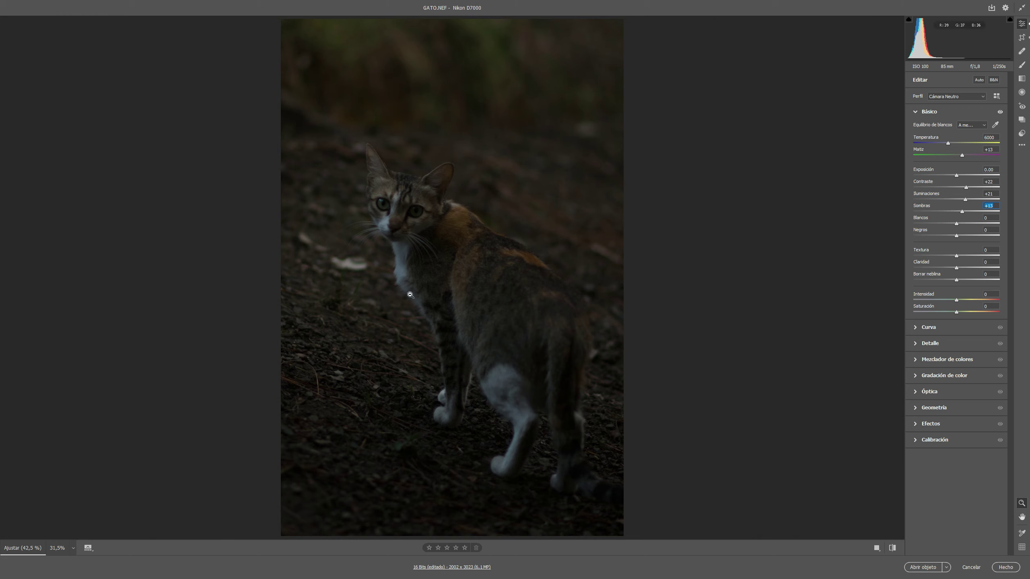
Add texture +27, clarity +15 and dehaze +13 to the photo
click(956, 255)
drag(956, 268, 961, 268)
drag(958, 281, 962, 283)
Toggle the default-settings preview twice to compare the edit with the original
click(891, 549)
click(891, 548)
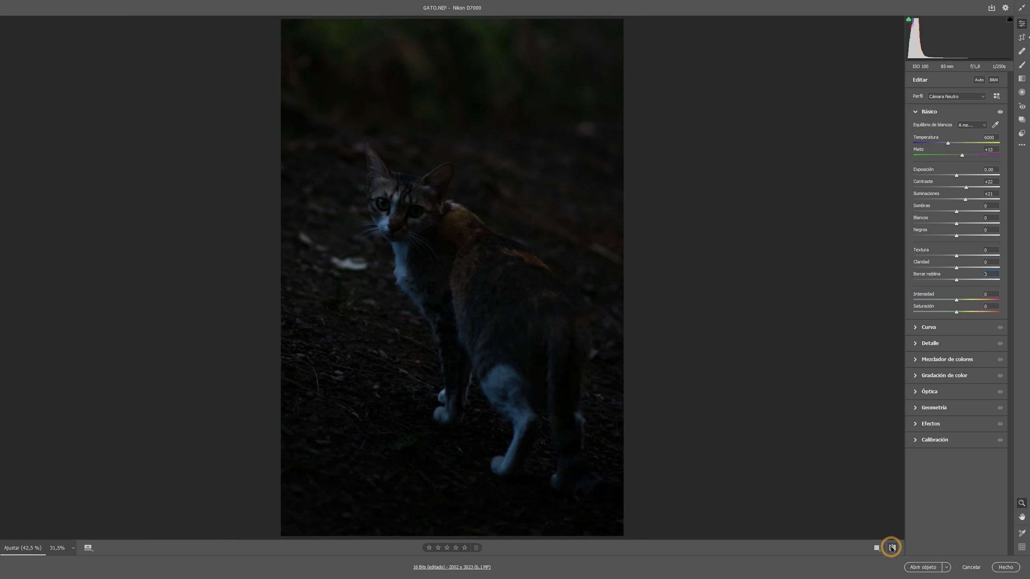
click(891, 549)
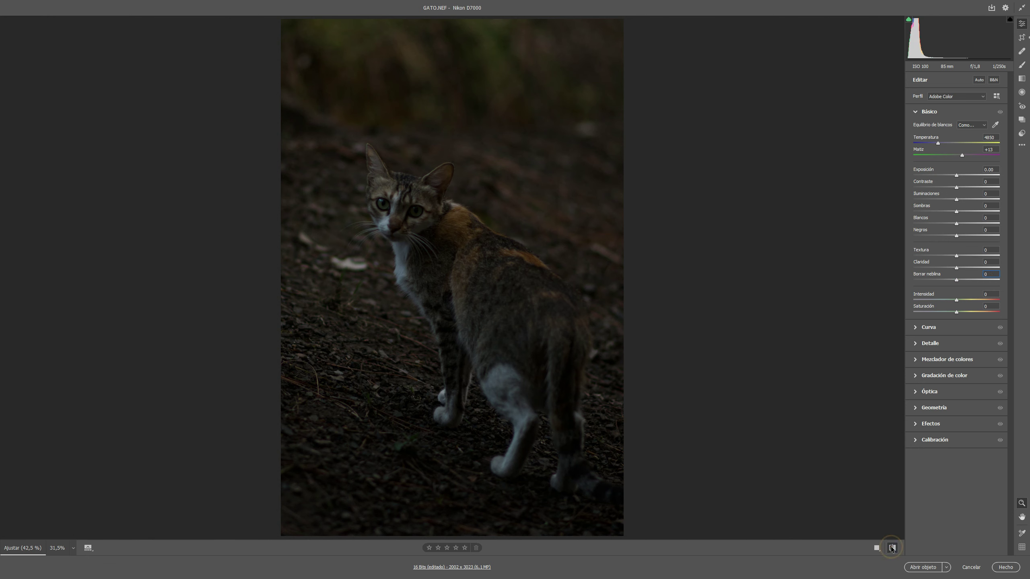
click(892, 548)
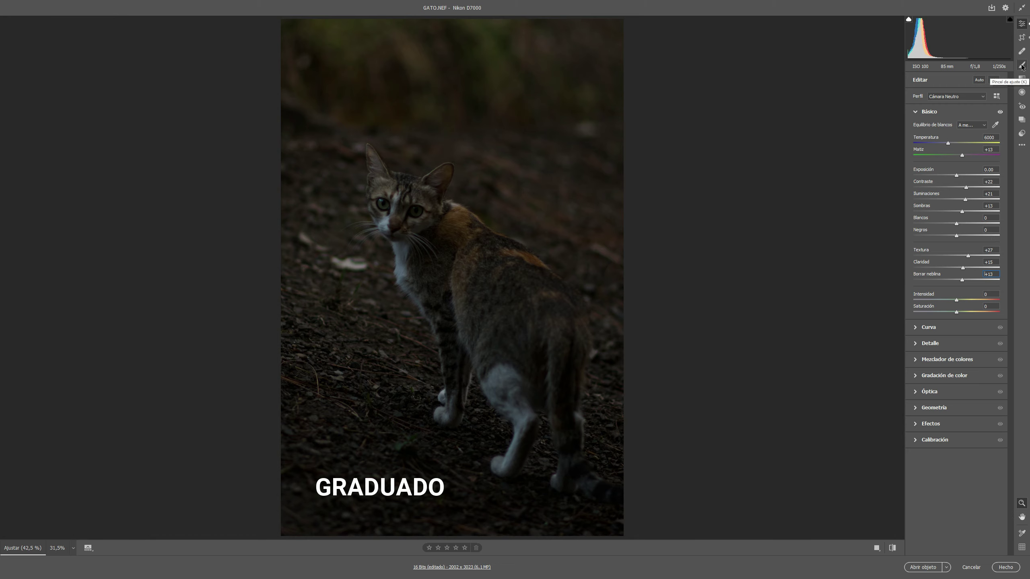
Drag a graduated filter from the top to the cat's head with saturation -24
click(1022, 79)
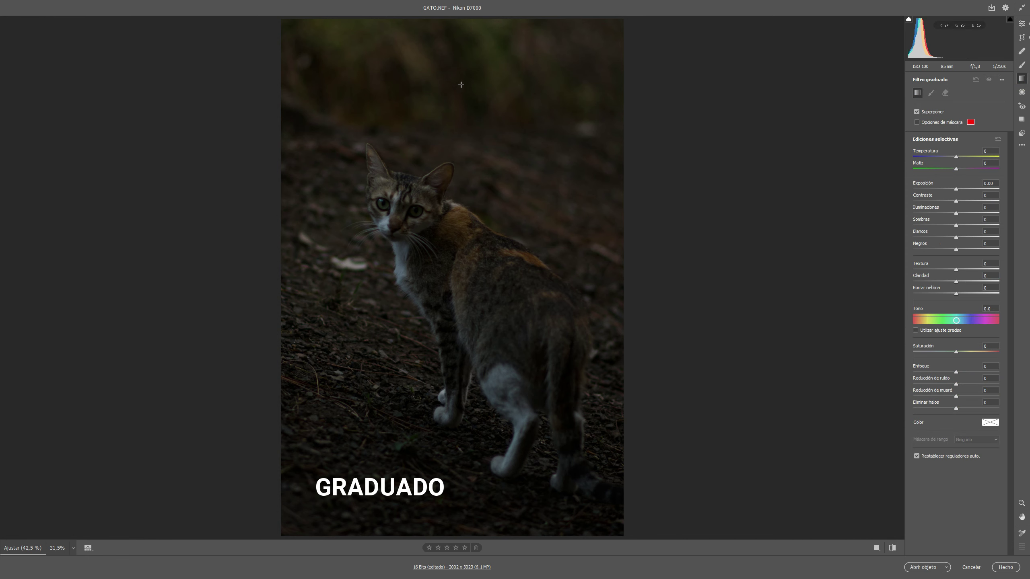
drag(451, 79, 450, 147)
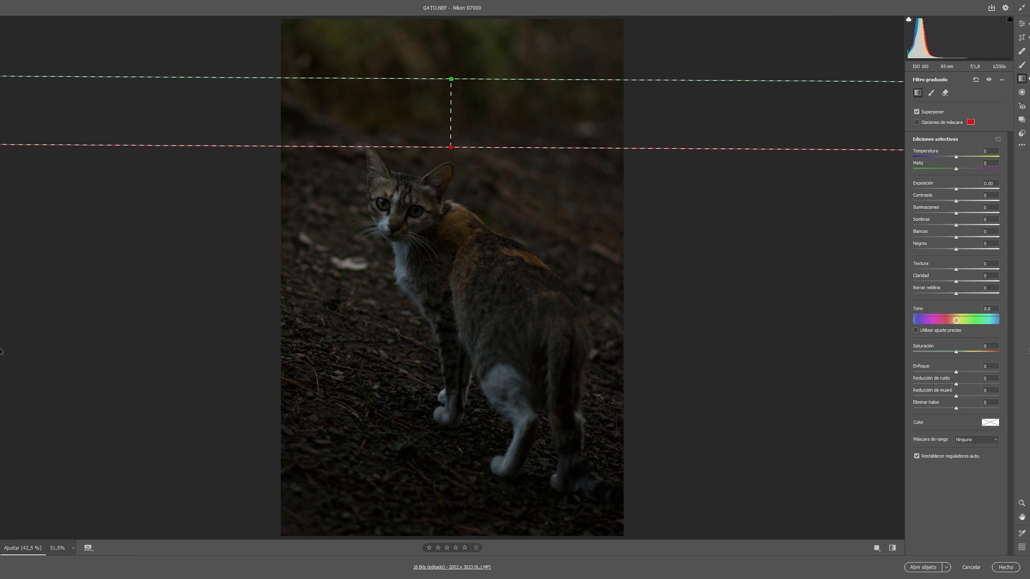
drag(956, 352, 954, 353)
Hide the filter overlay and toggle the graduated filter's effect off and on to compare
click(930, 112)
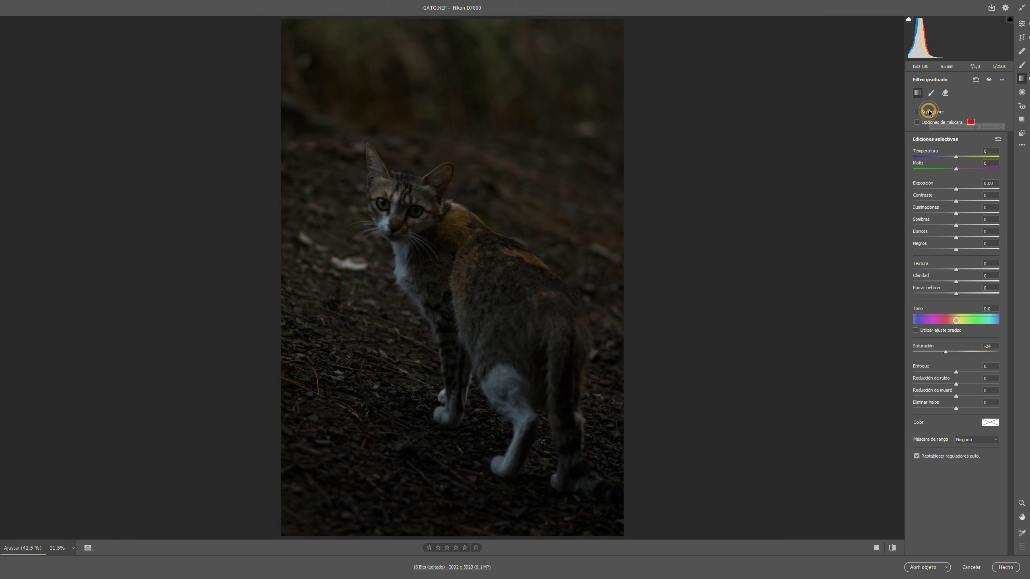
click(988, 81)
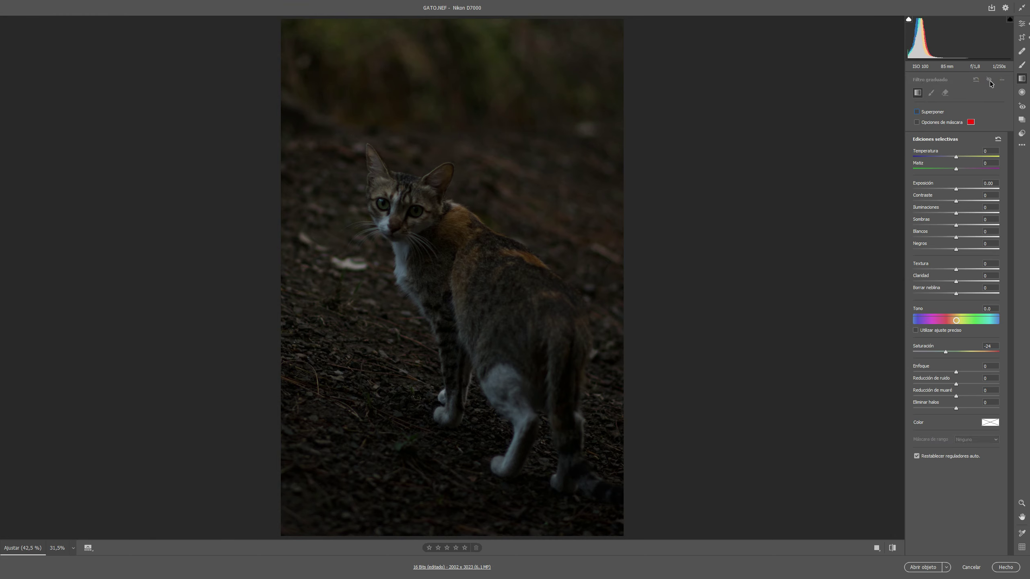
click(989, 80)
click(989, 81)
click(988, 80)
key(alt)
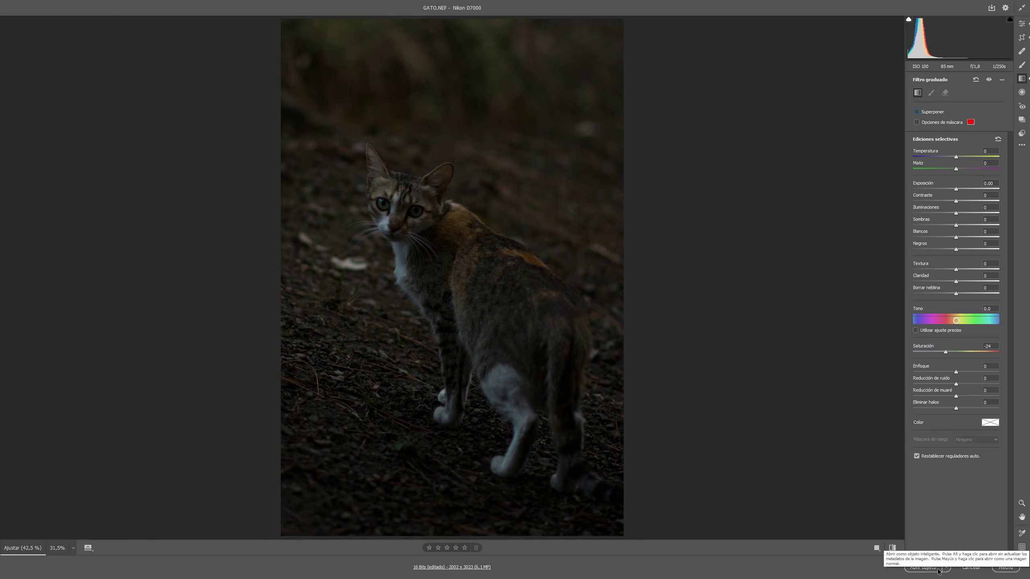
Open GATO in Photoshop as a smart object and add a rasterized GATO copia layer
click(947, 570)
click(924, 550)
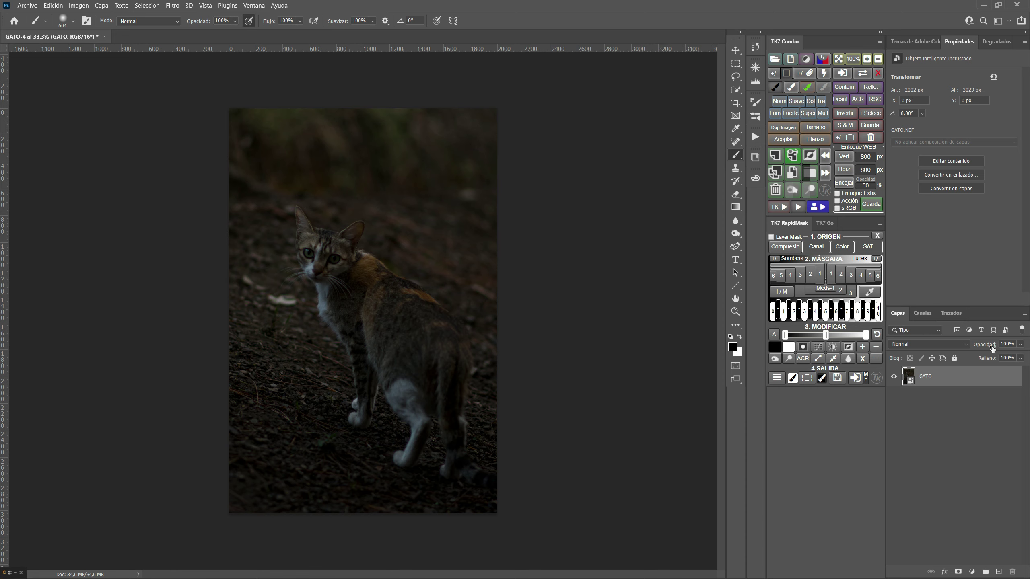
click(775, 171)
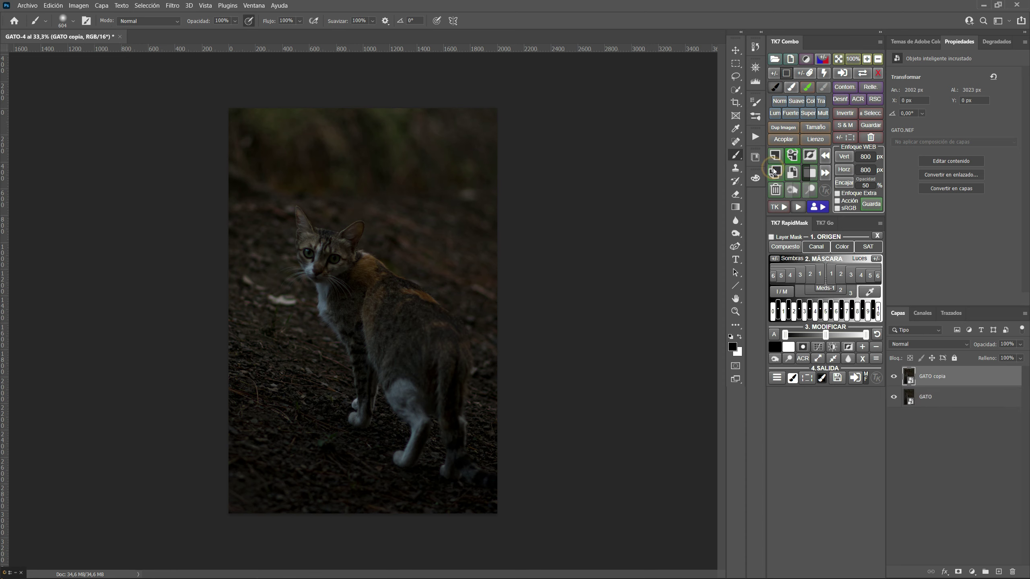
right_click(986, 381)
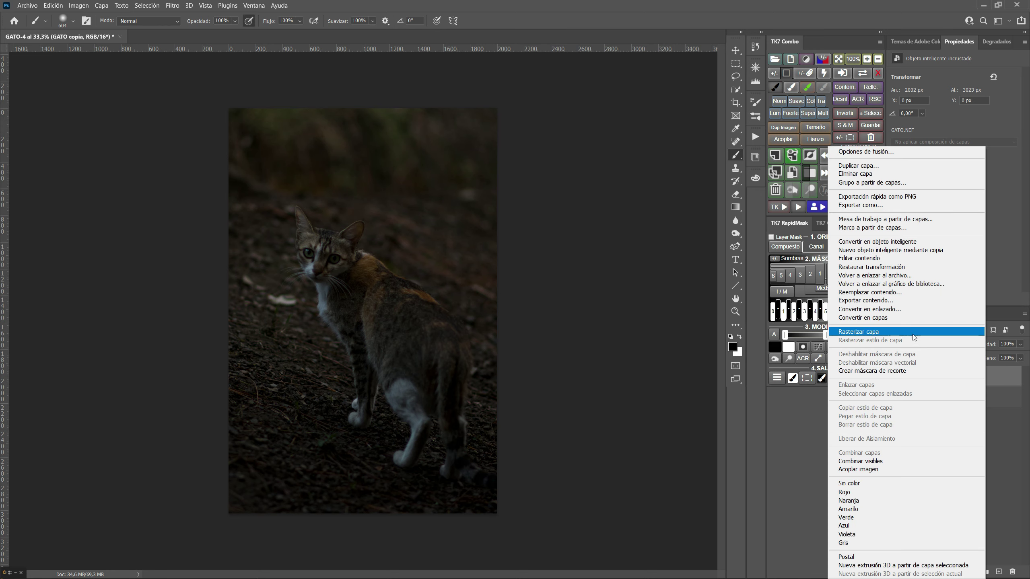
click(980, 330)
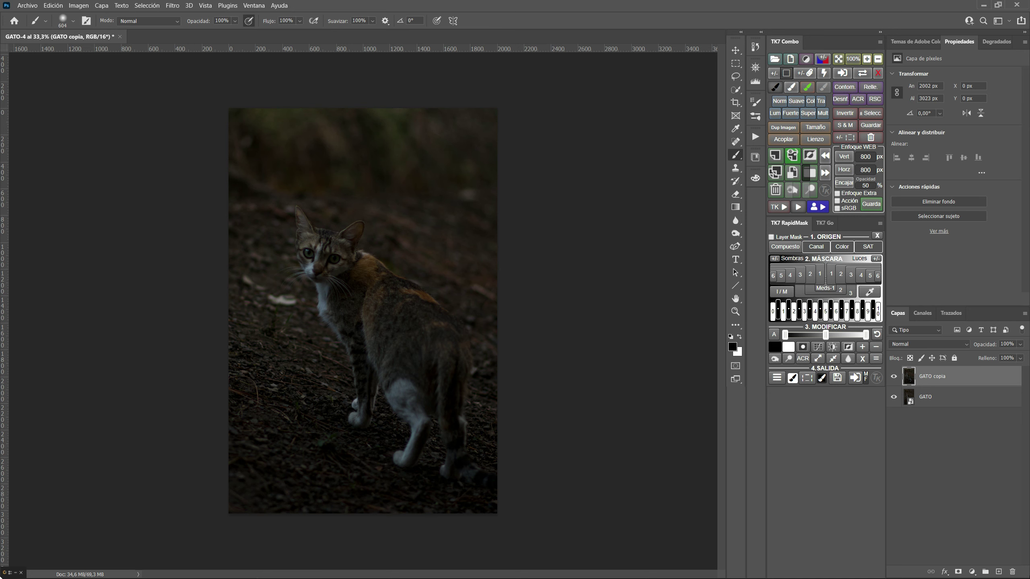
click(973, 572)
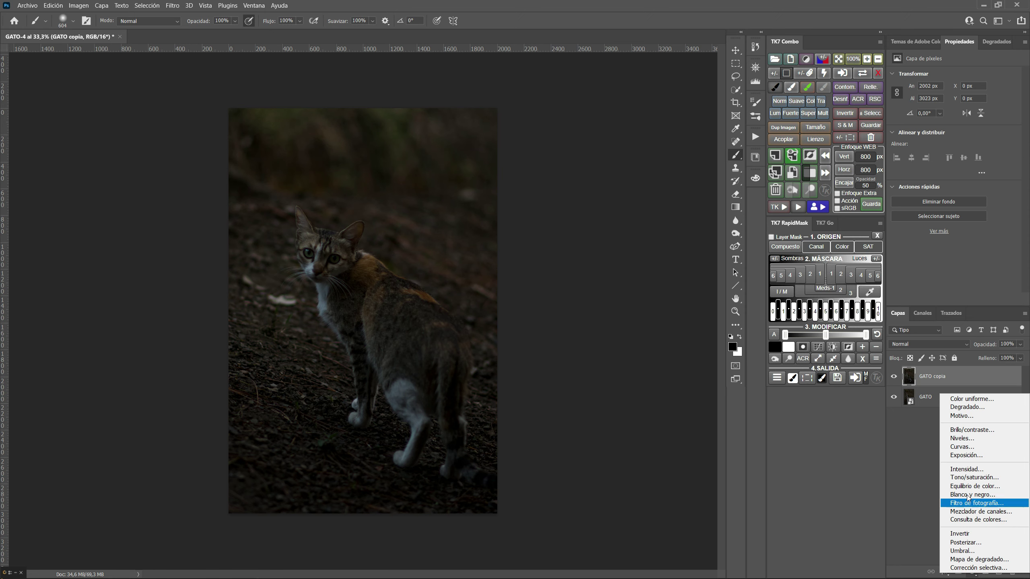
Add a Curvas 1 layer with lifted black point at 13% opacity and select its mask
click(964, 447)
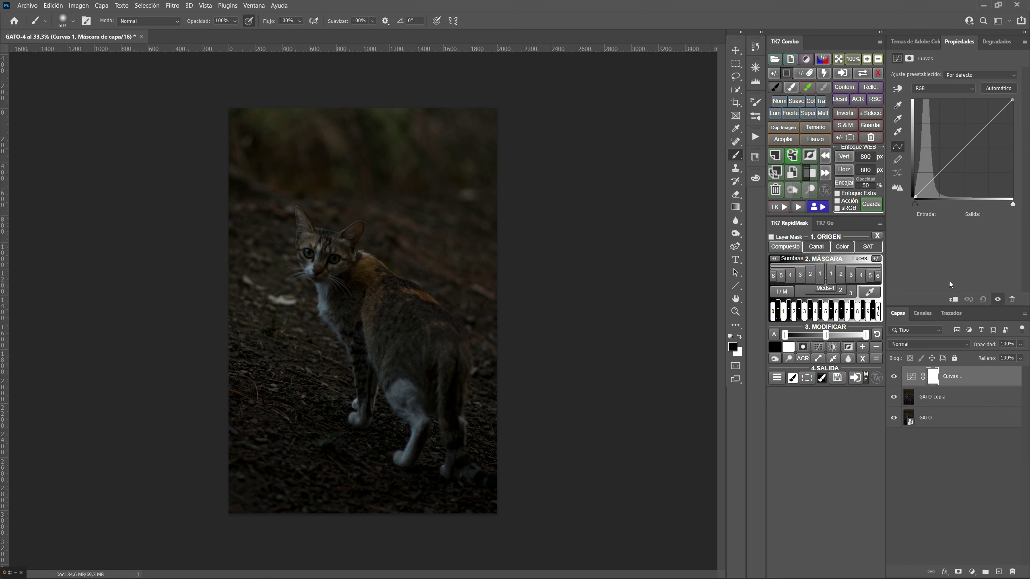
mouse_move(915, 200)
mouse_down()
mouse_move(914, 134)
mouse_move(966, 183)
mouse_up()
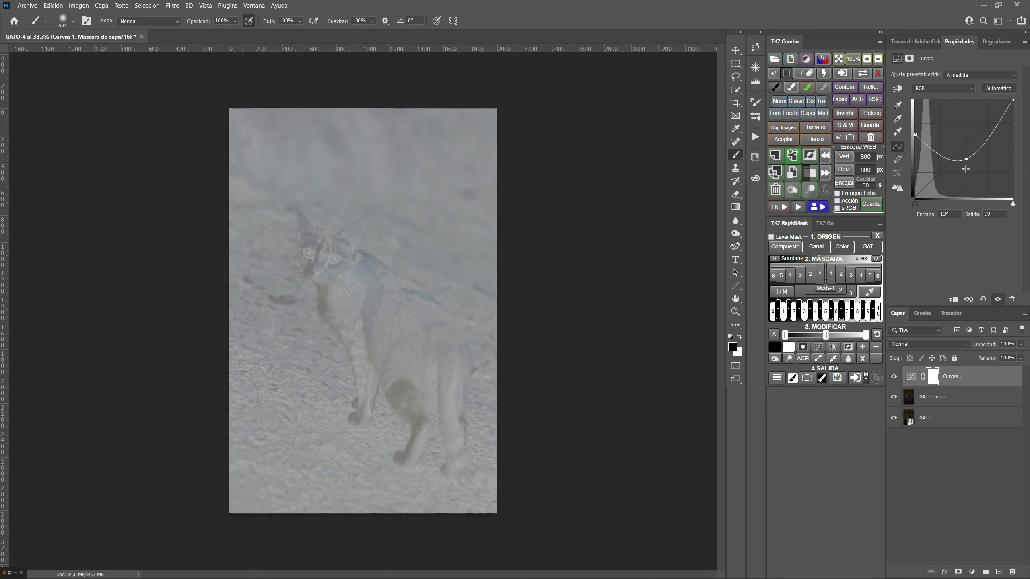
drag(966, 183, 966, 187)
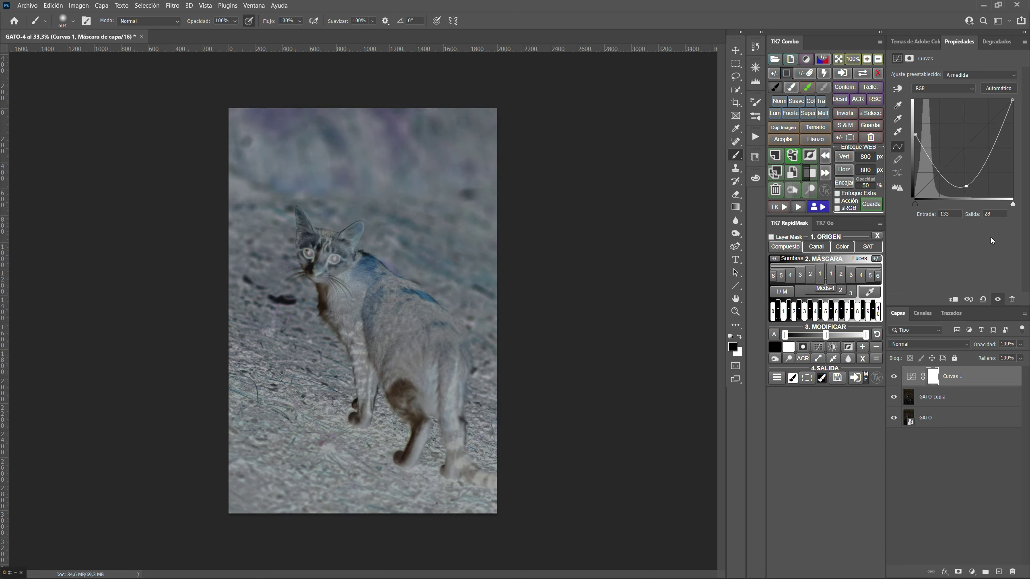
click(1020, 344)
drag(1022, 356, 922, 390)
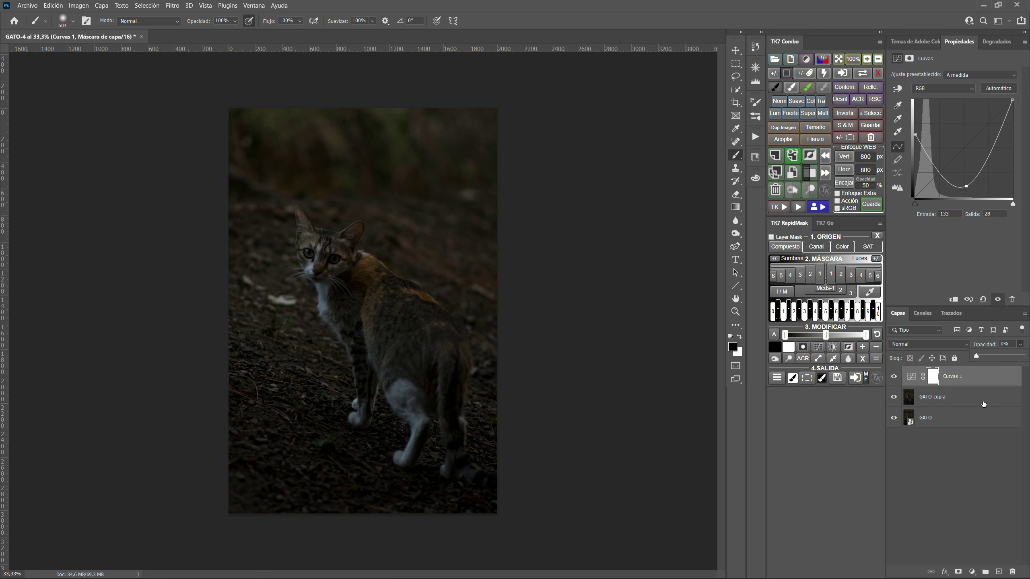
drag(977, 357, 977, 358)
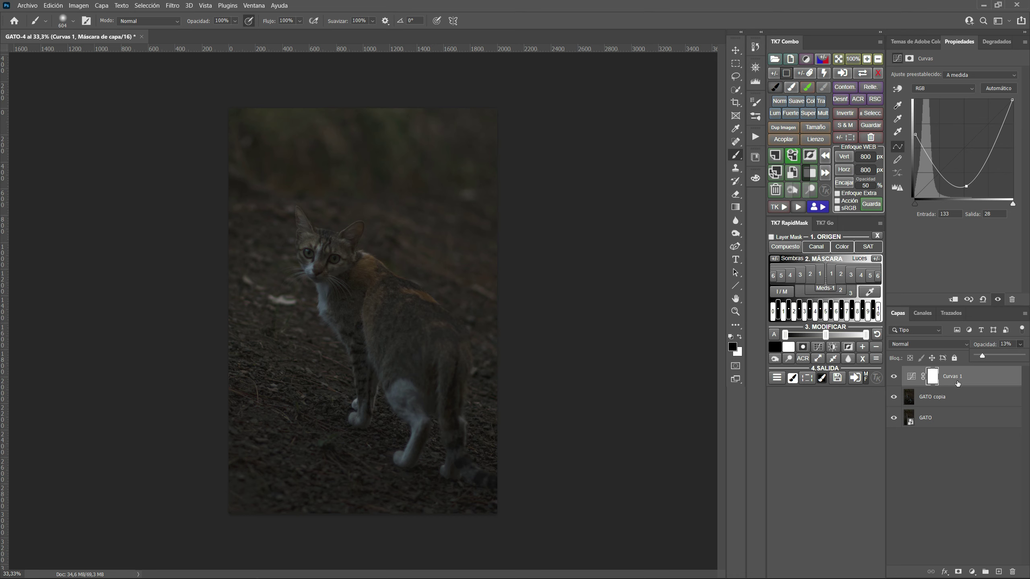
click(932, 377)
Invert the Curvas 1 mask and set a white brush at 9% flow
click(970, 193)
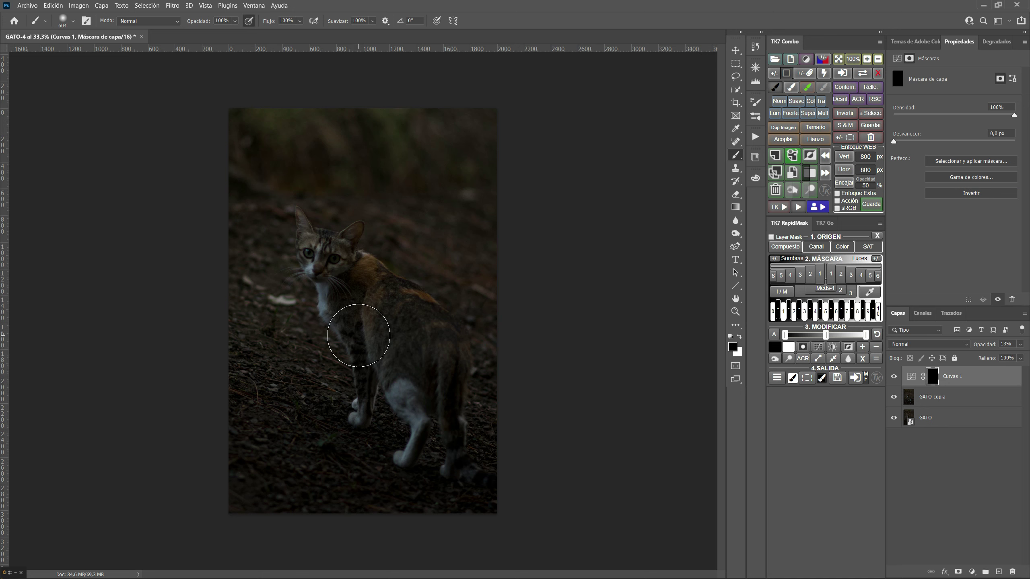
click(793, 91)
click(300, 20)
drag(313, 33, 269, 40)
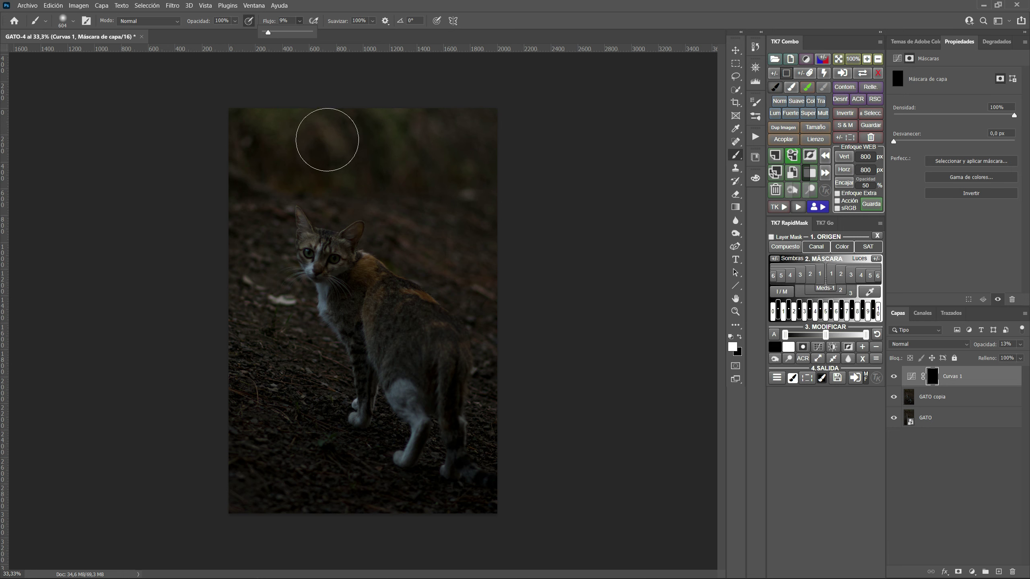
click(216, 127)
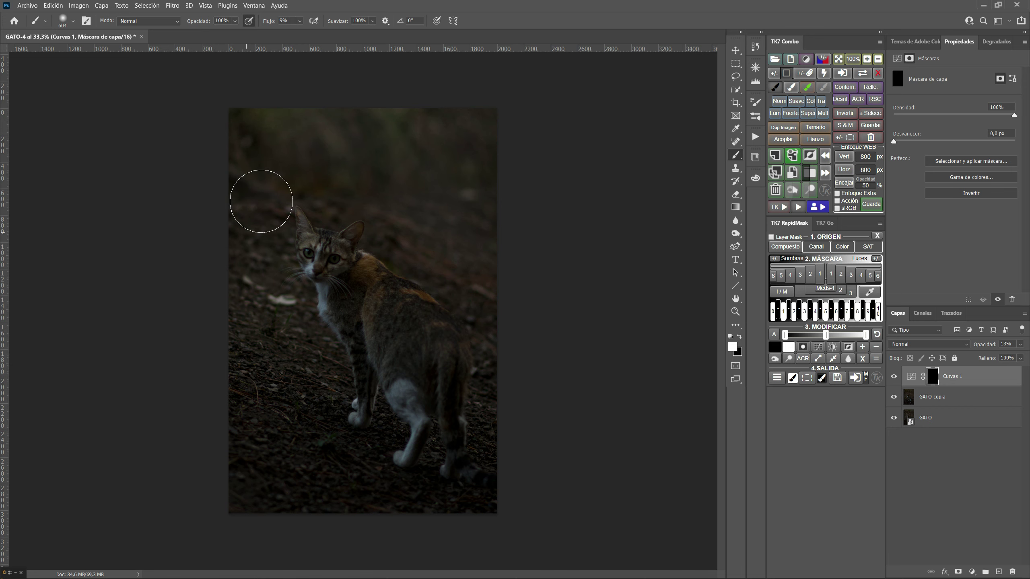
Paint the haze into the upper-left background, compare it on and off, and list adjustment layer types
mouse_move(298, 123)
mouse_down()
mouse_move(233, 133)
mouse_move(242, 92)
mouse_up()
click(893, 377)
click(893, 378)
click(894, 378)
click(894, 378)
click(972, 572)
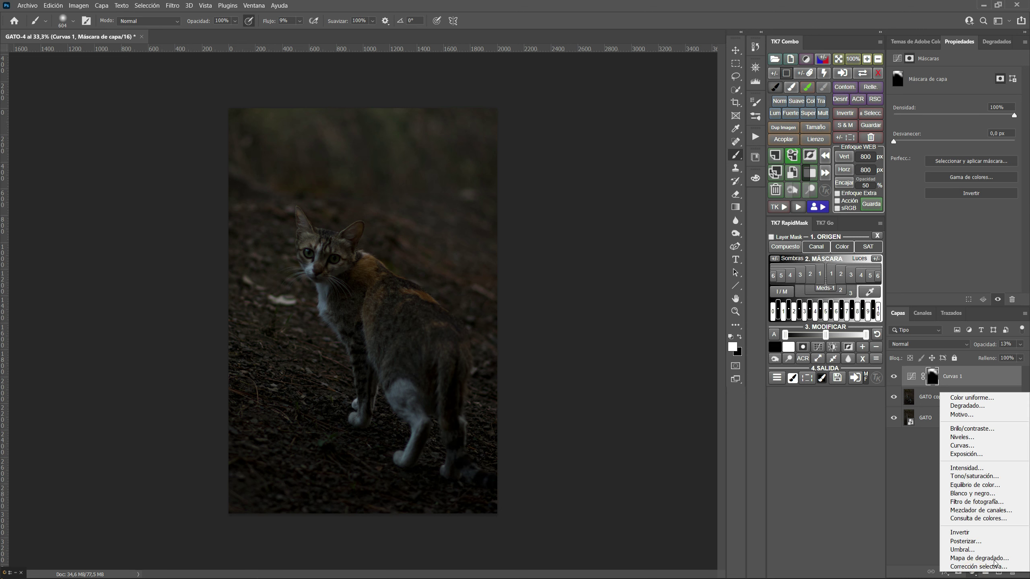
Add a Curves layer with its midpoint pulled down to darken, and invert its mask
click(965, 446)
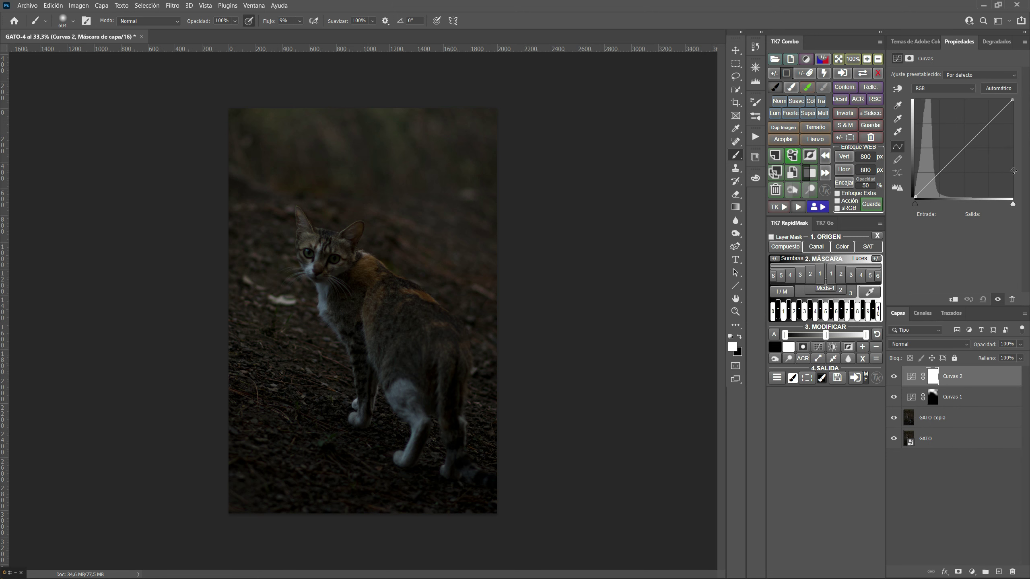
click(943, 171)
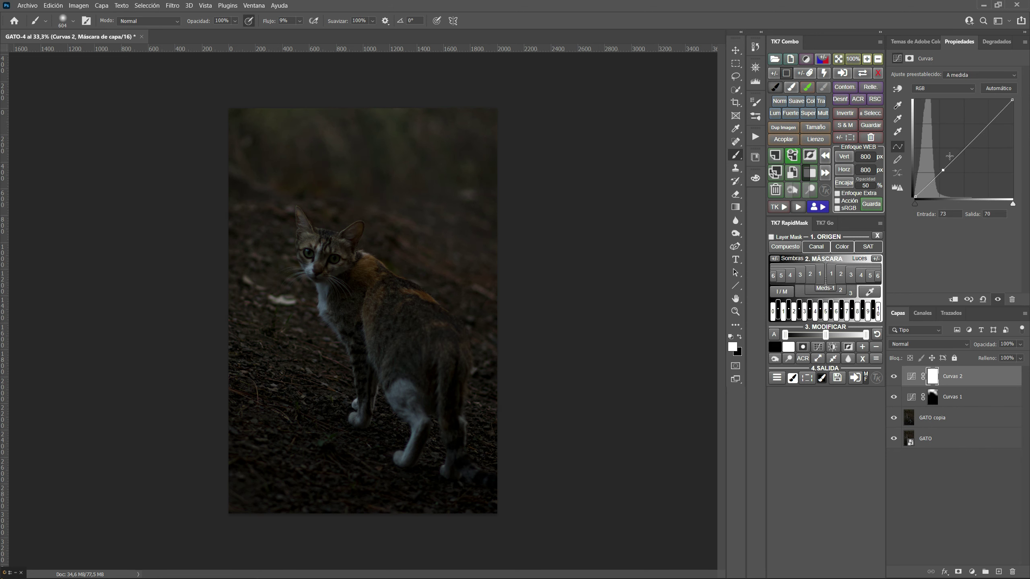
drag(943, 171, 966, 157)
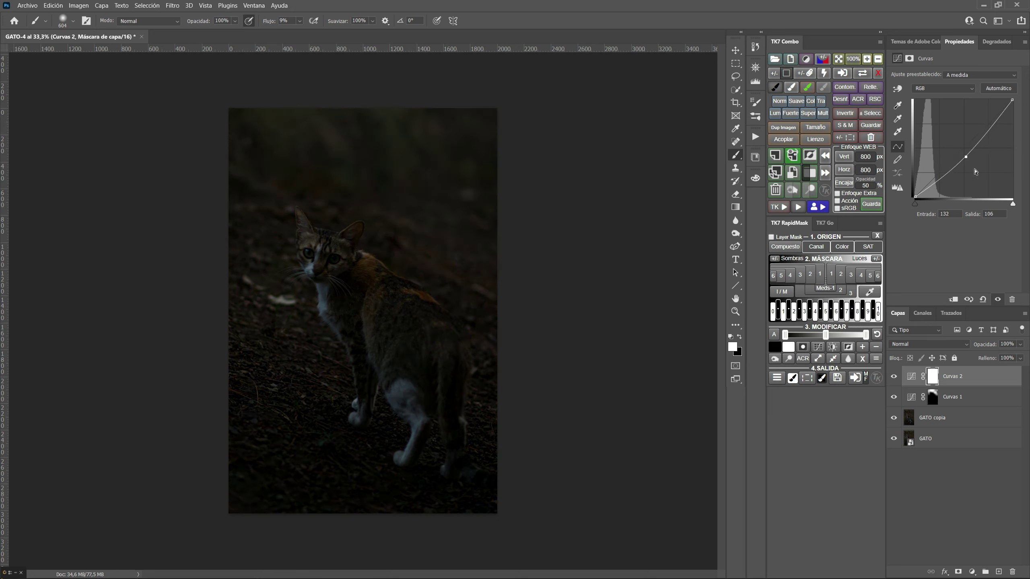
click(936, 381)
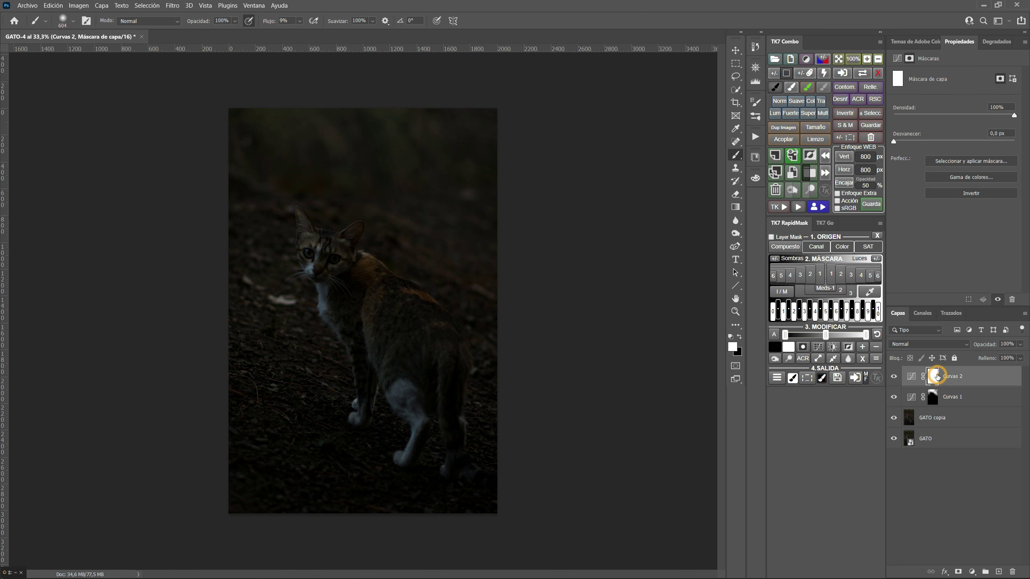
click(968, 194)
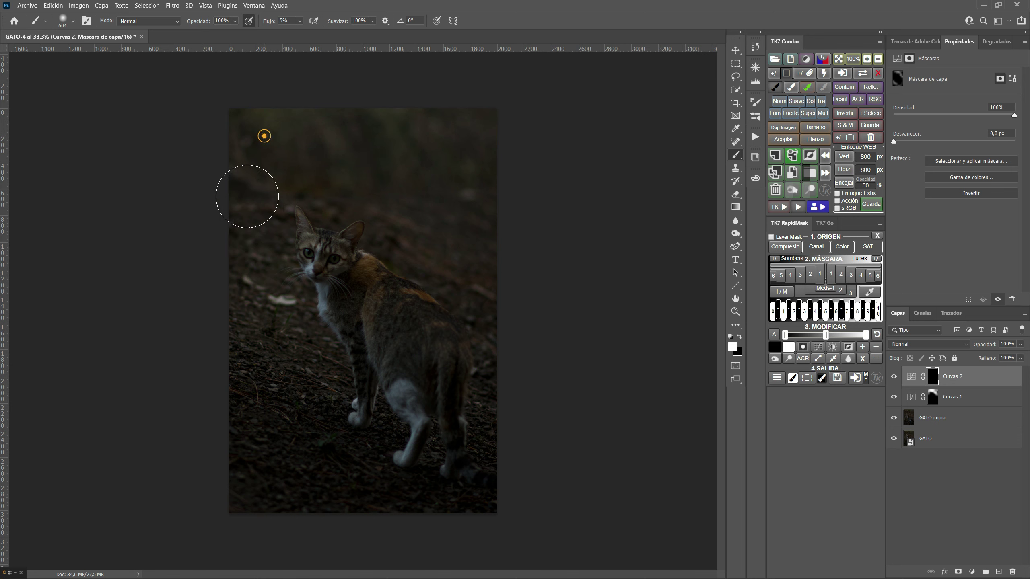
Paint the darkening into the upper-left corner and bottom edge, comparing it on and off
drag(222, 186, 452, 267)
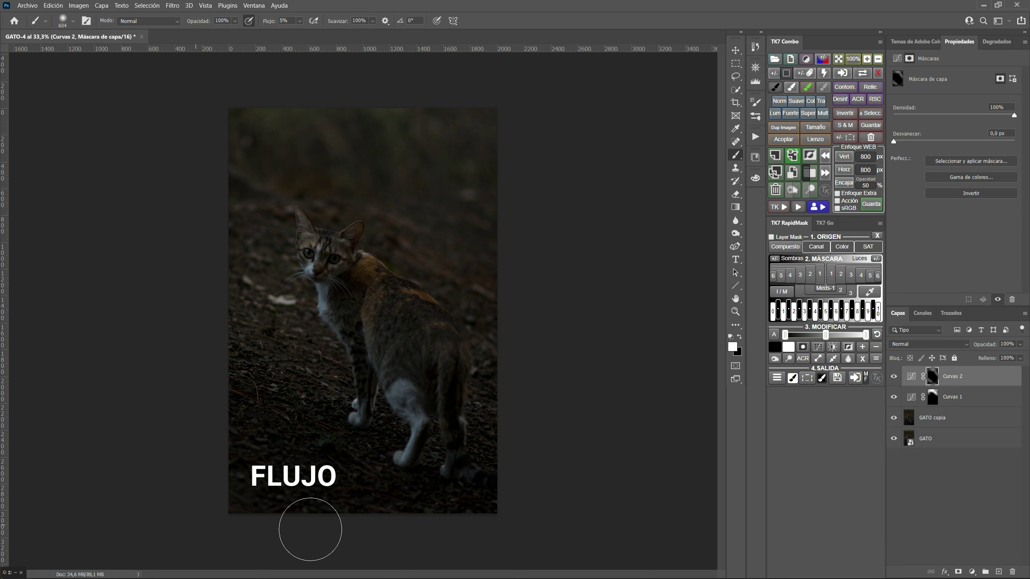
click(490, 258)
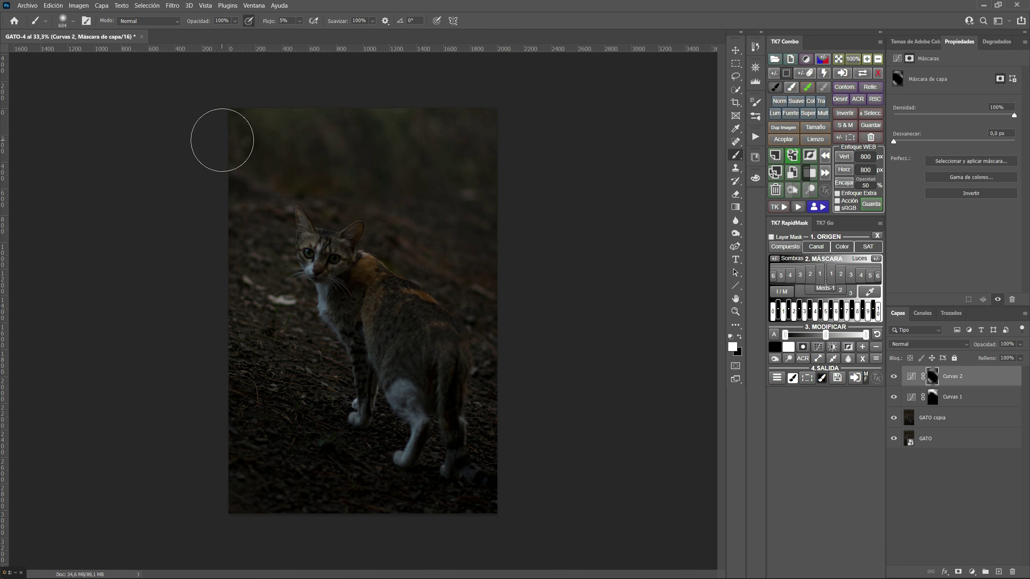
click(894, 377)
click(894, 377)
click(894, 377)
click(894, 377)
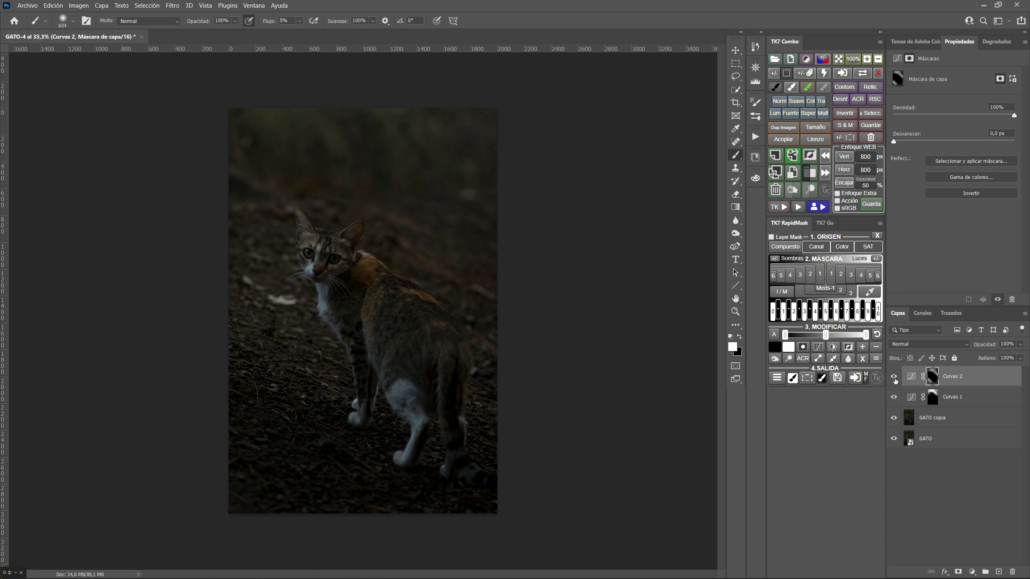
Rename Curvas 2 to Viñeteo and Curvas 1 to Neblina, then select Viñeteo
double_click(955, 378)
text(Viñeteo)
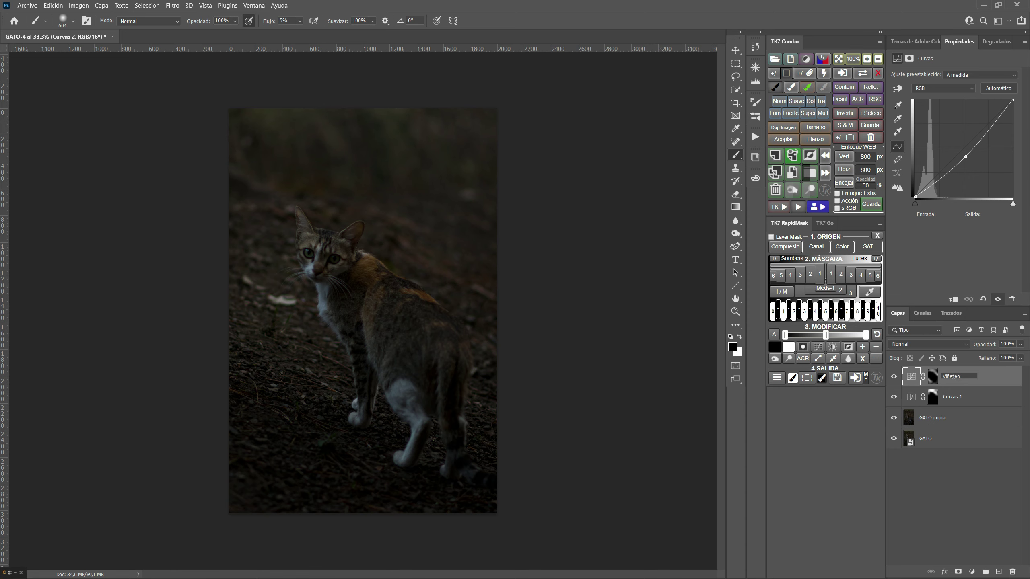
key(Return)
double_click(951, 397)
text(Neblina)
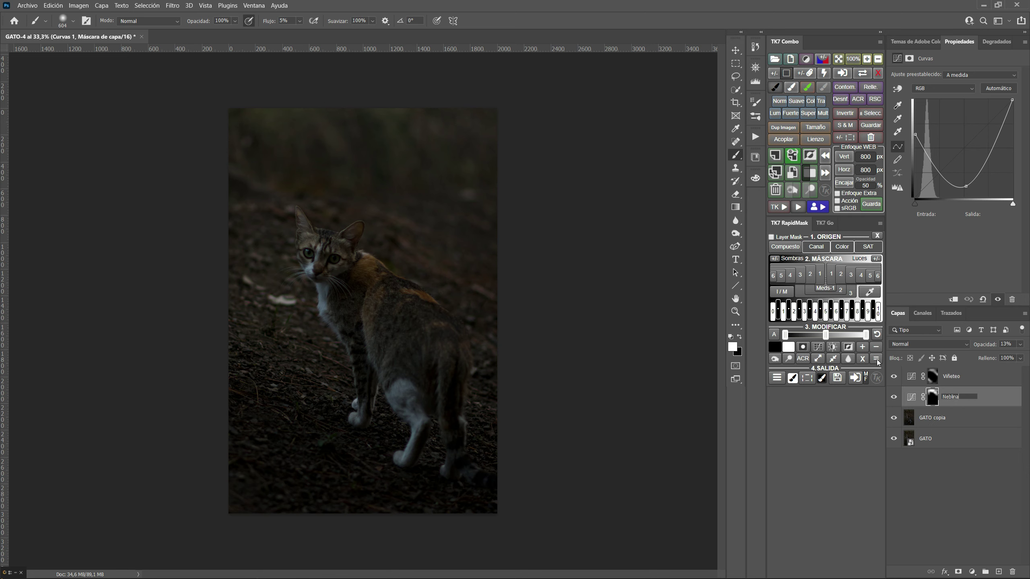
key(Return)
click(982, 380)
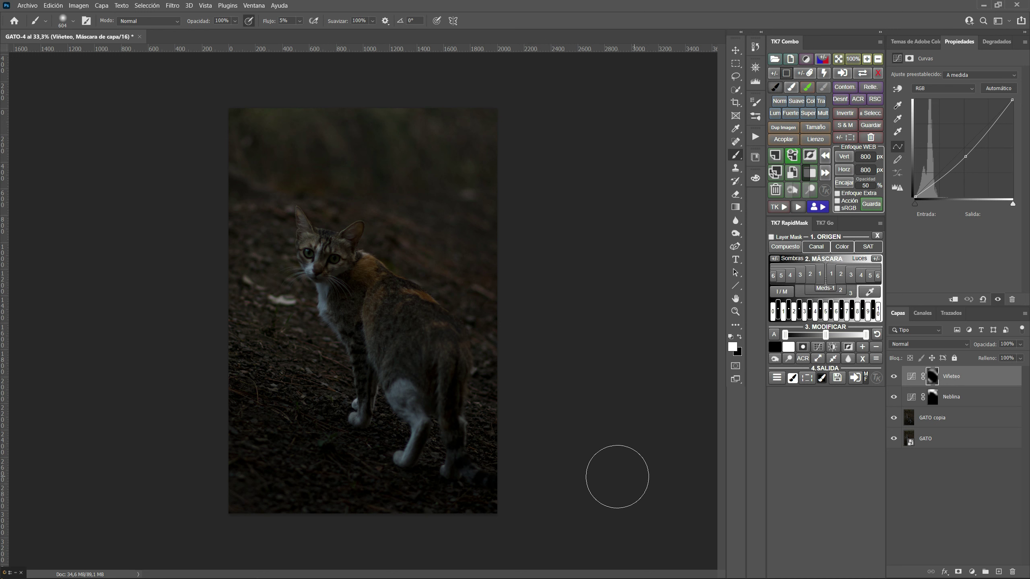
Add a brightening Curves layer, invert its mask, and paint it onto the cat's shoulder, back and legs
click(971, 572)
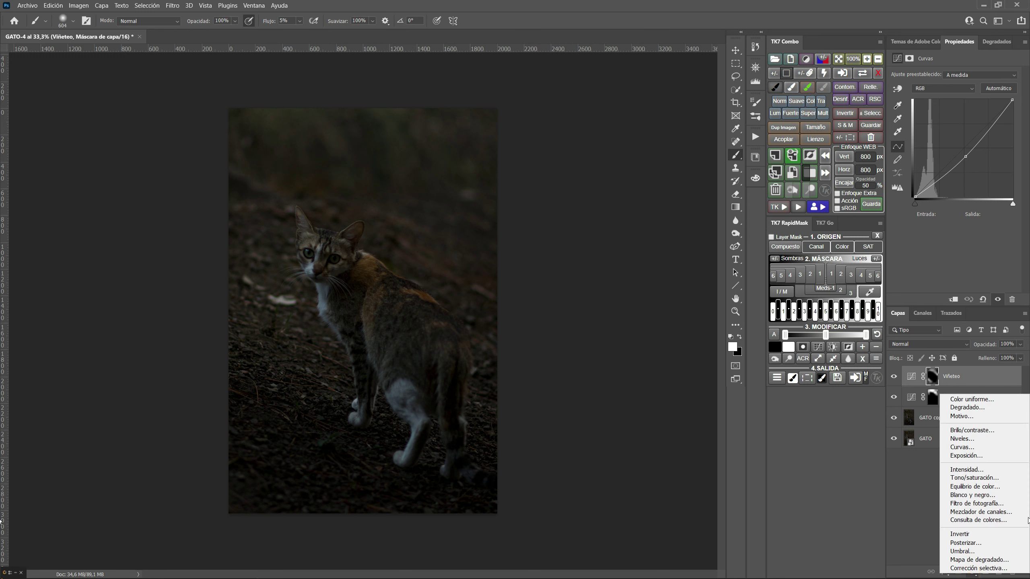
click(979, 446)
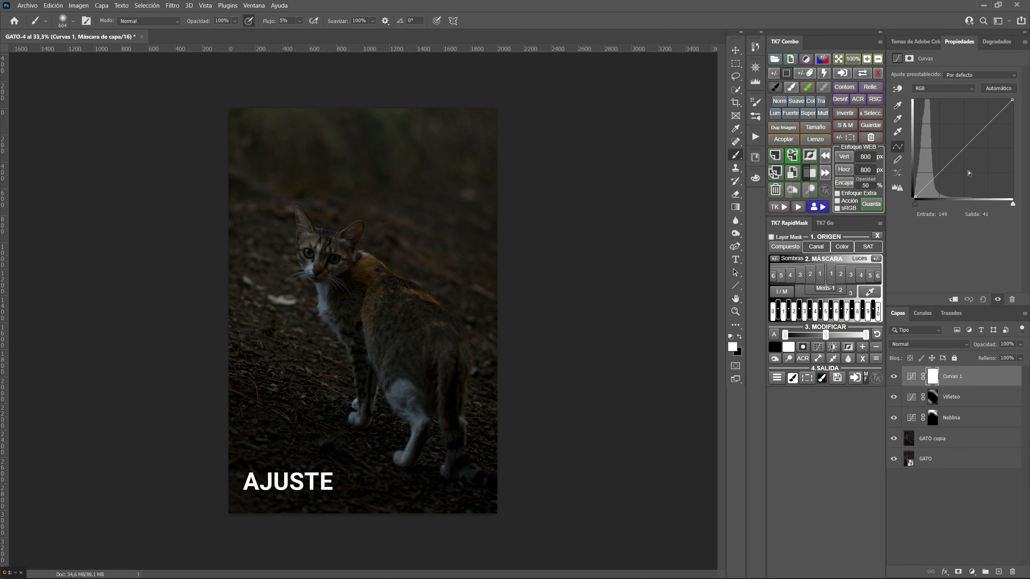
drag(966, 147, 958, 142)
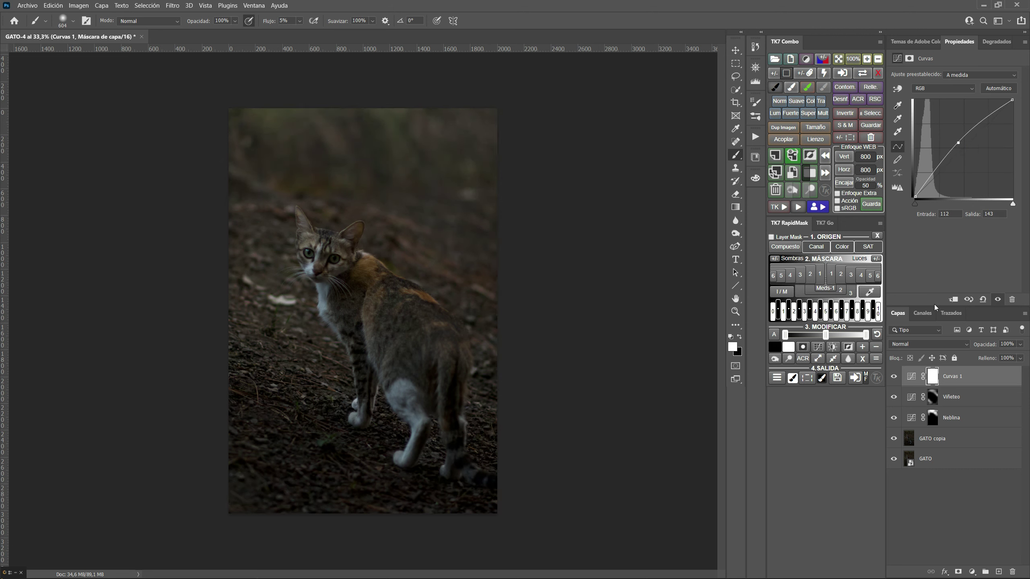
click(932, 378)
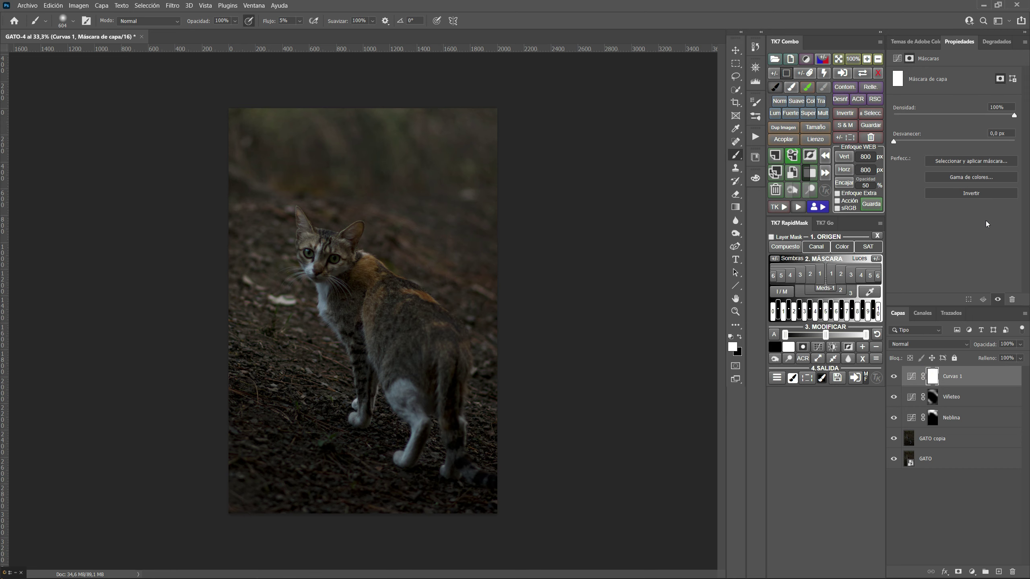
click(957, 193)
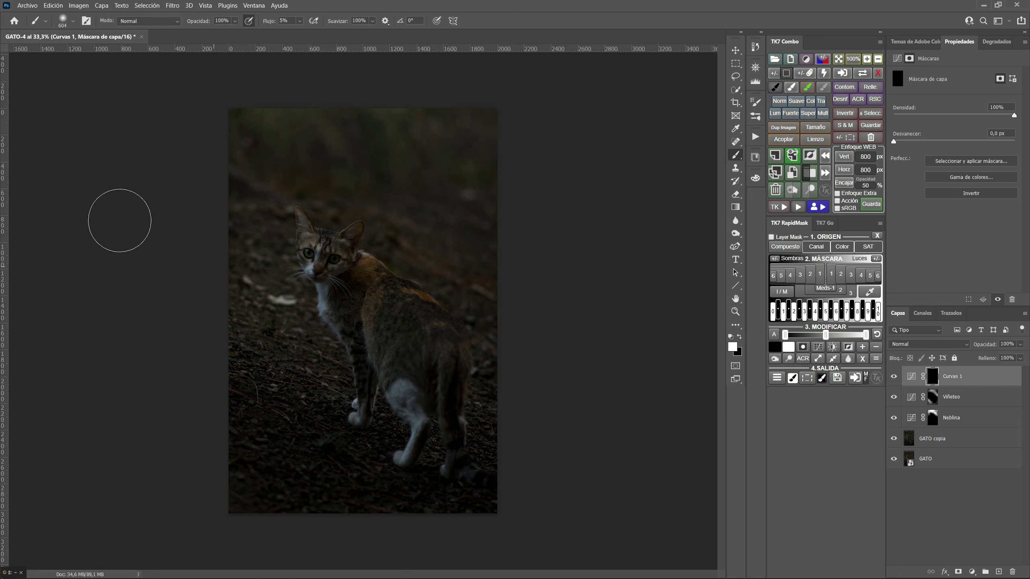
mouse_move(356, 294)
mouse_down()
mouse_move(306, 241)
mouse_move(420, 351)
mouse_move(349, 242)
mouse_move(458, 442)
mouse_move(340, 281)
mouse_move(392, 293)
mouse_move(363, 311)
mouse_up()
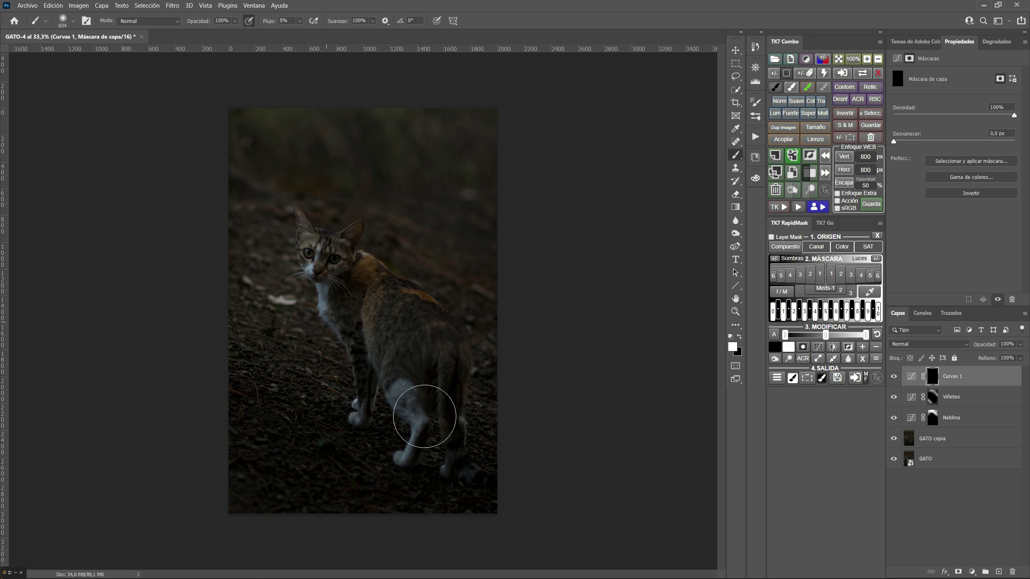
mouse_move(425, 433)
mouse_down()
mouse_move(463, 452)
mouse_move(409, 414)
mouse_move(237, 179)
mouse_move(460, 414)
mouse_move(437, 318)
mouse_move(360, 262)
mouse_move(349, 236)
mouse_move(518, 391)
mouse_move(209, 243)
mouse_move(257, 264)
mouse_move(453, 430)
mouse_move(285, 195)
mouse_move(435, 315)
mouse_move(473, 329)
mouse_move(426, 272)
mouse_move(451, 402)
mouse_move(314, 264)
mouse_move(198, 188)
mouse_move(344, 364)
mouse_move(322, 369)
mouse_move(248, 188)
mouse_move(357, 251)
mouse_move(163, 137)
mouse_move(283, 189)
mouse_move(359, 276)
mouse_move(271, 218)
mouse_move(334, 224)
mouse_move(426, 319)
mouse_move(249, 223)
mouse_move(329, 230)
mouse_move(233, 230)
mouse_move(299, 287)
mouse_move(305, 330)
mouse_move(368, 421)
mouse_move(329, 237)
mouse_move(477, 372)
mouse_move(444, 396)
mouse_move(420, 340)
mouse_move(443, 375)
mouse_up()
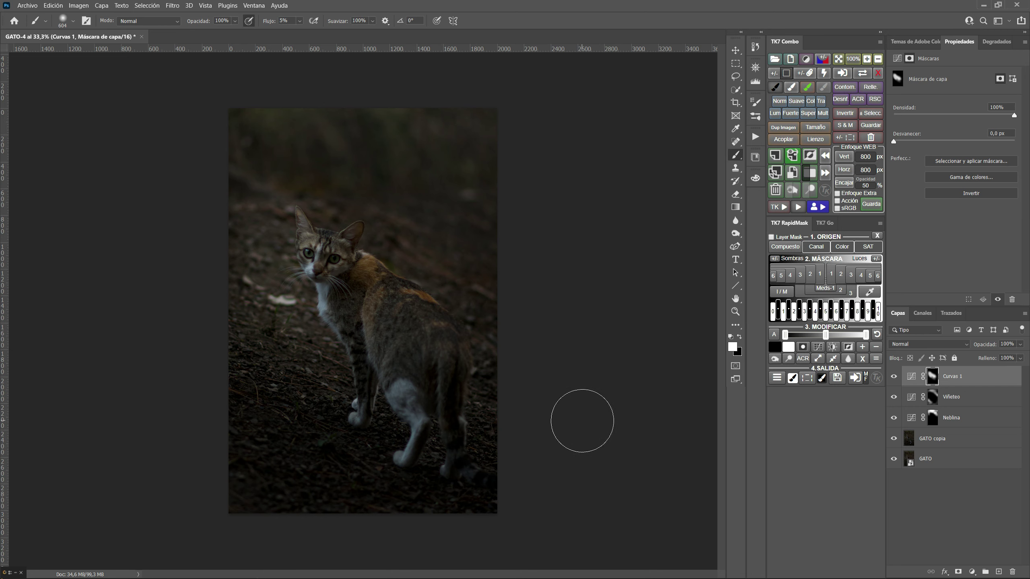
Extend the Curvas 1 brightening onto the cat's hindquarters, then flatten the image into one background
click(894, 377)
click(894, 377)
click(893, 378)
click(893, 379)
click(894, 378)
click(894, 379)
drag(460, 399, 409, 391)
click(776, 139)
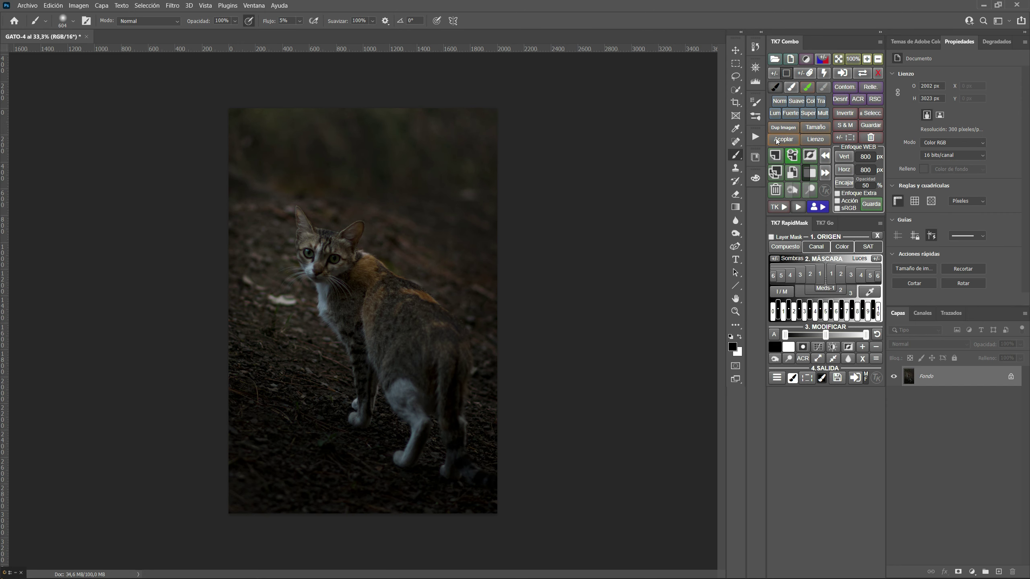
Duplicate the flattened Fondo layer and apply a 5-pixel High Pass filter to the copy
click(775, 174)
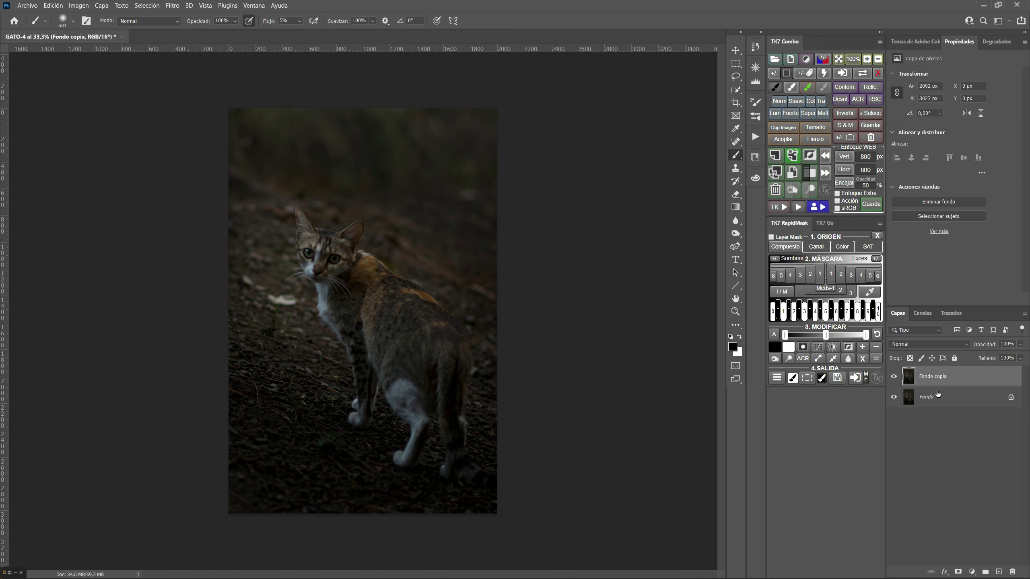
click(167, 6)
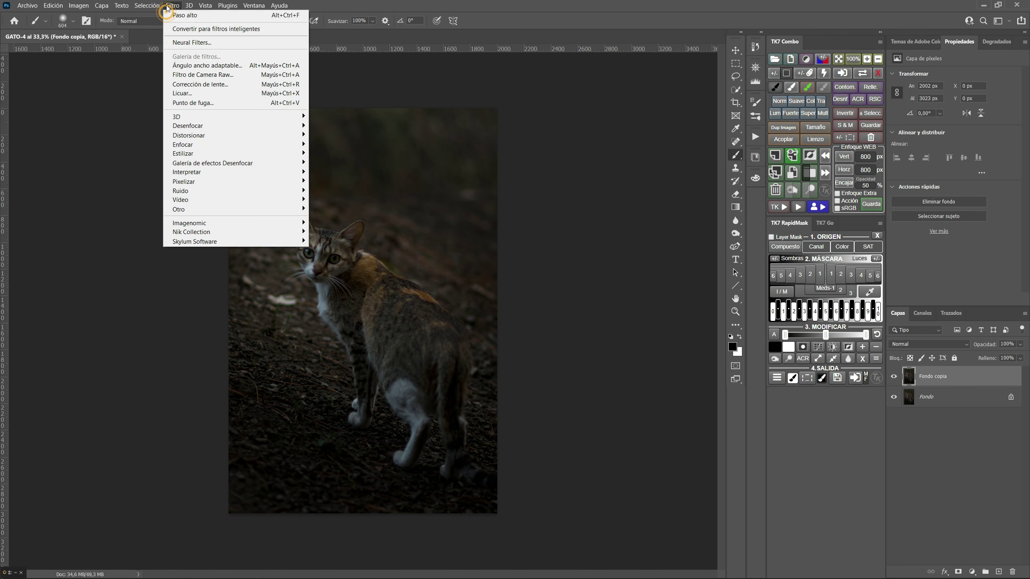
mouse_move(179, 209)
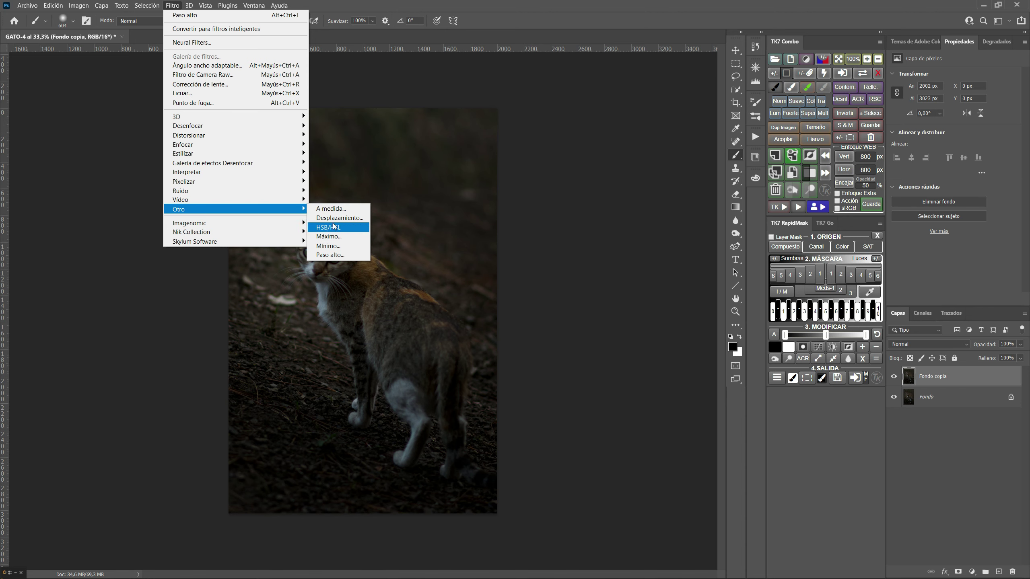
click(329, 256)
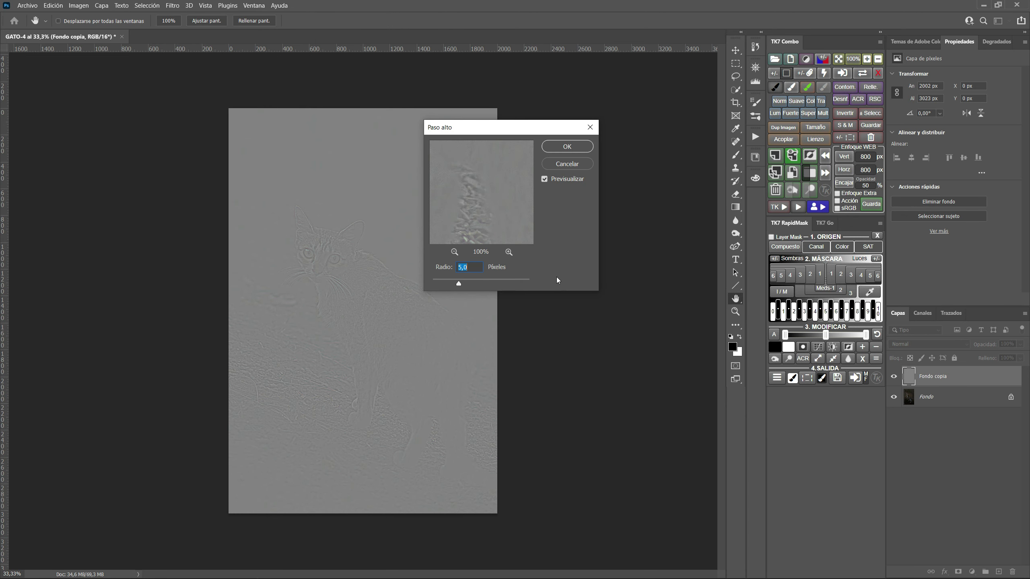
click(585, 151)
key(b)
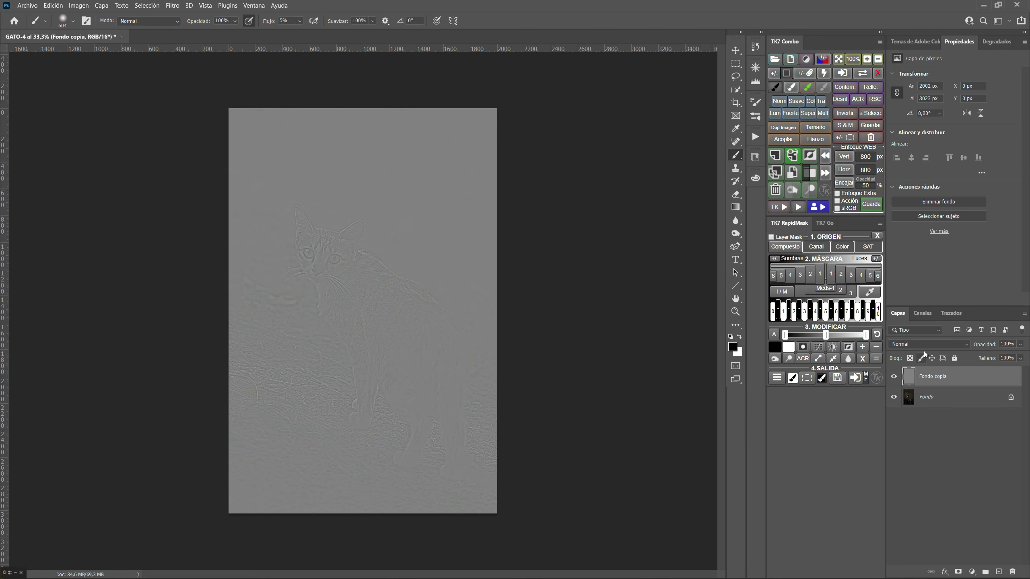
Blend the High Pass copy as Superponer, compare it on and off, and add a black mask
click(909, 348)
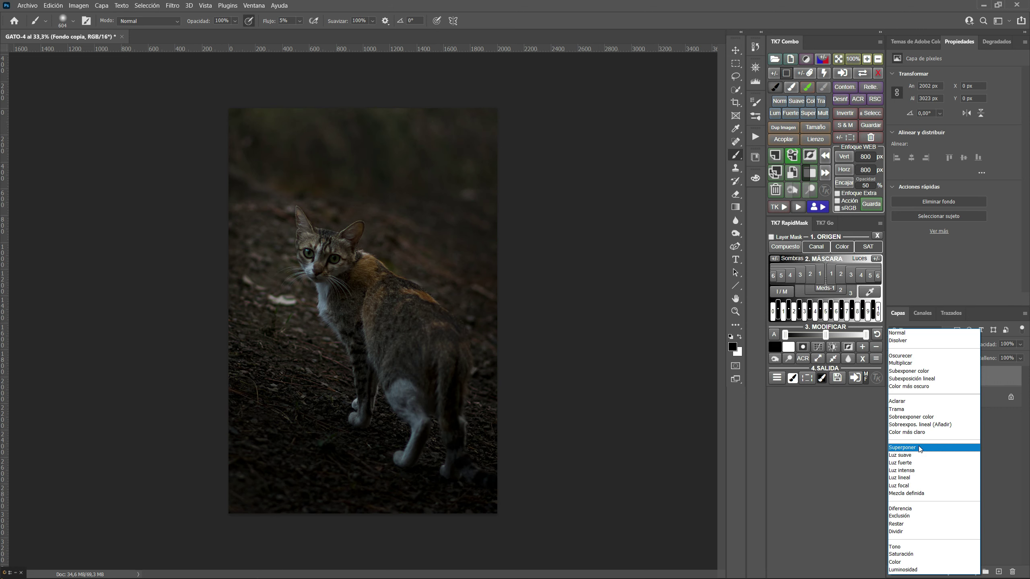
click(919, 448)
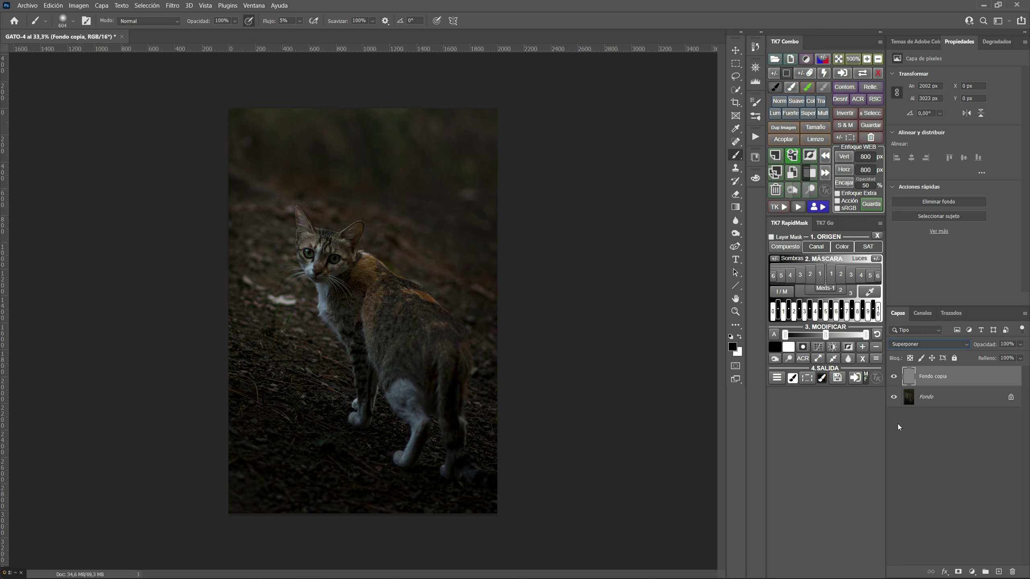
click(893, 377)
click(893, 377)
click(893, 377)
click(893, 378)
alt+click(959, 572)
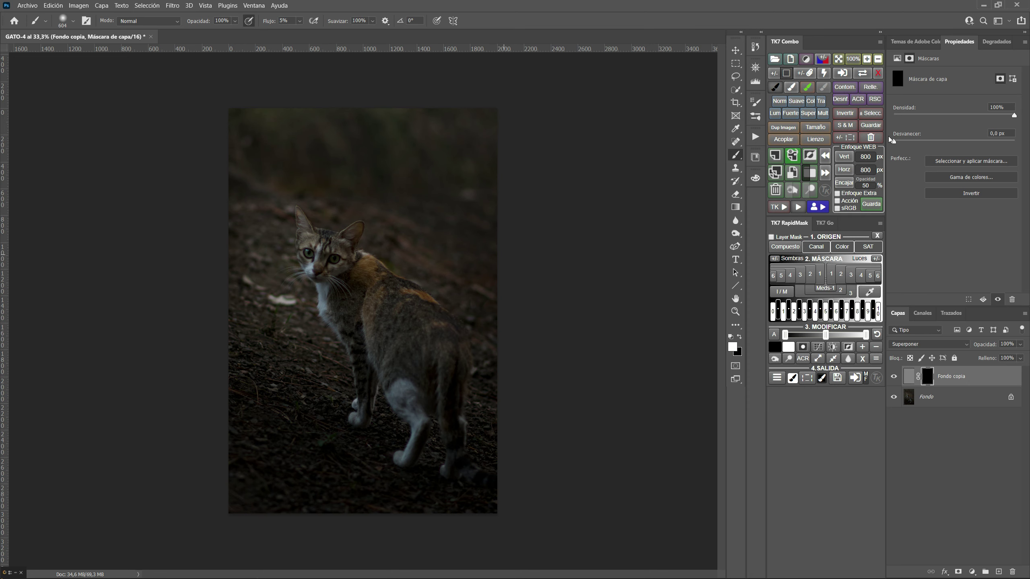
At 100% zoom and 100% brush flow, reveal sharpening on the cat's face and chest
click(856, 59)
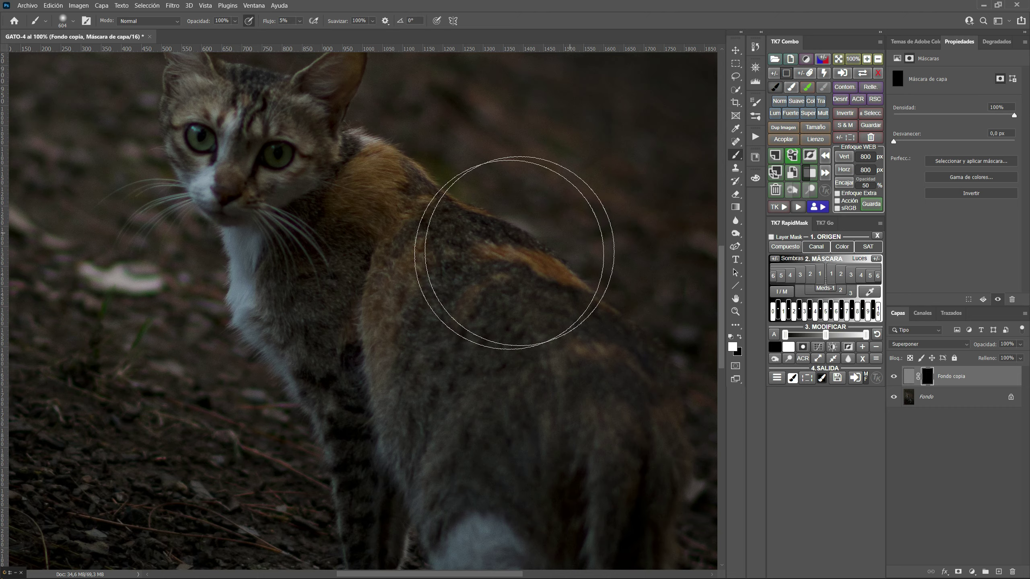
drag(481, 271, 482, 241)
drag(519, 355, 517, 349)
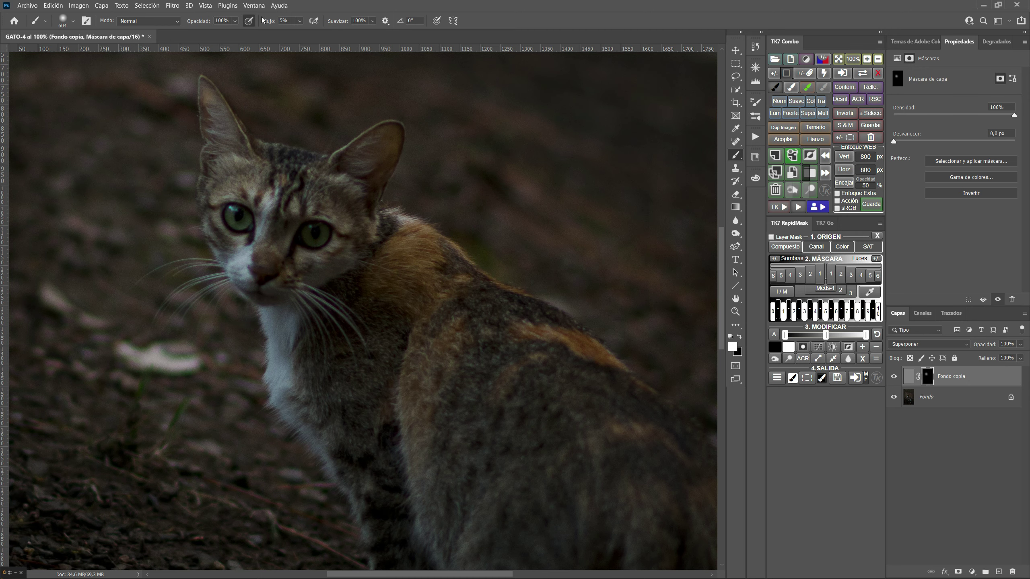
drag(264, 22, 308, 22)
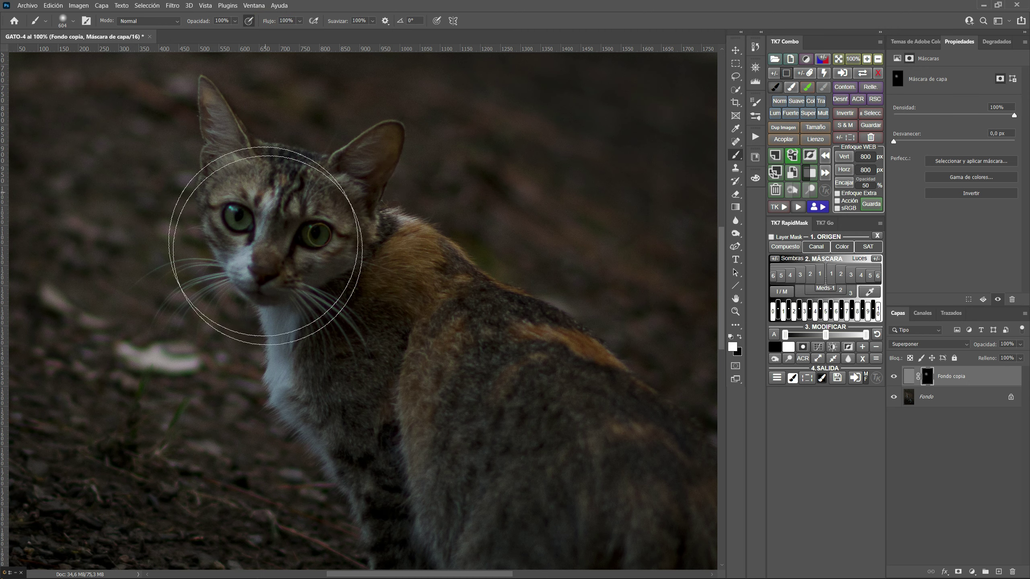
mouse_move(216, 128)
mouse_down()
mouse_move(298, 340)
mouse_move(340, 308)
mouse_move(368, 461)
mouse_move(322, 310)
mouse_move(391, 437)
mouse_move(280, 215)
mouse_move(345, 299)
mouse_move(299, 230)
mouse_move(414, 529)
mouse_move(530, 447)
mouse_up()
Reveal sharpening on the cat's legs, back, haunch and head, then fit the photo to screen
mouse_move(467, 442)
mouse_down()
mouse_move(325, 167)
mouse_move(306, 403)
mouse_up()
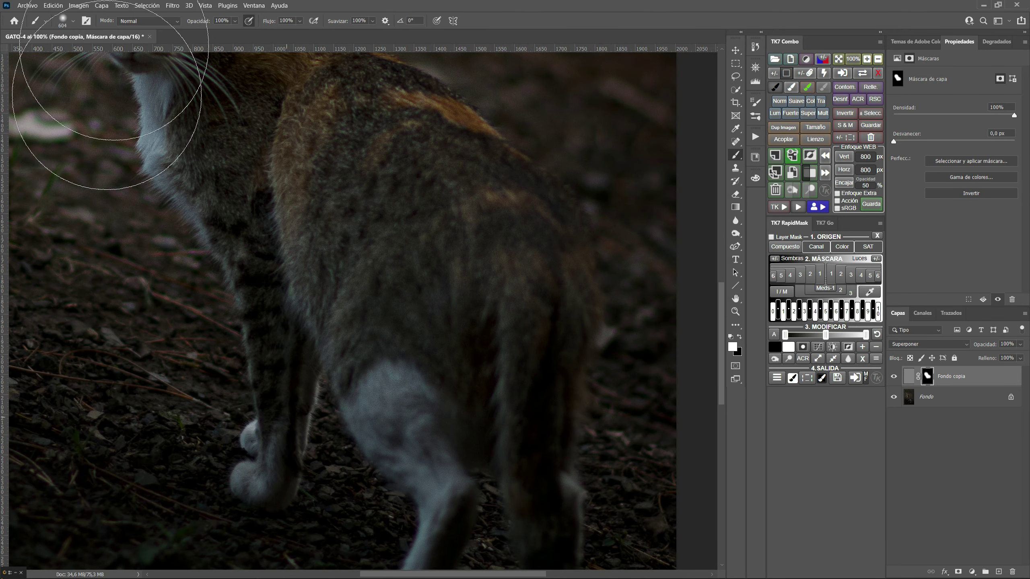
drag(406, 511, 338, 181)
mouse_move(359, 242)
mouse_down()
mouse_move(490, 356)
mouse_move(357, 406)
mouse_move(276, 161)
mouse_move(211, 465)
mouse_up()
drag(257, 259, 413, 442)
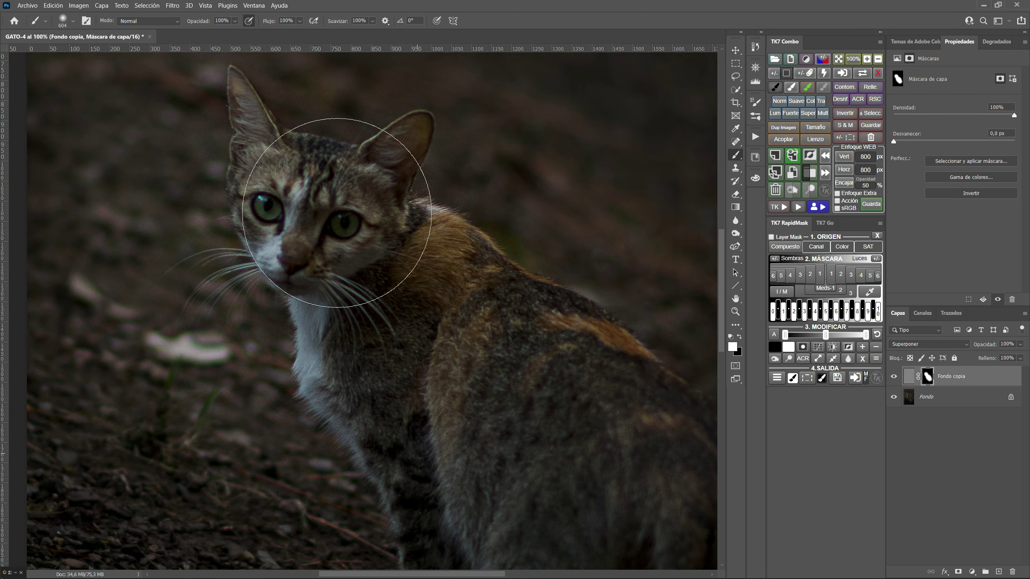
mouse_move(286, 281)
mouse_down()
mouse_move(326, 96)
mouse_move(432, 149)
mouse_move(308, 471)
mouse_move(444, 301)
mouse_up()
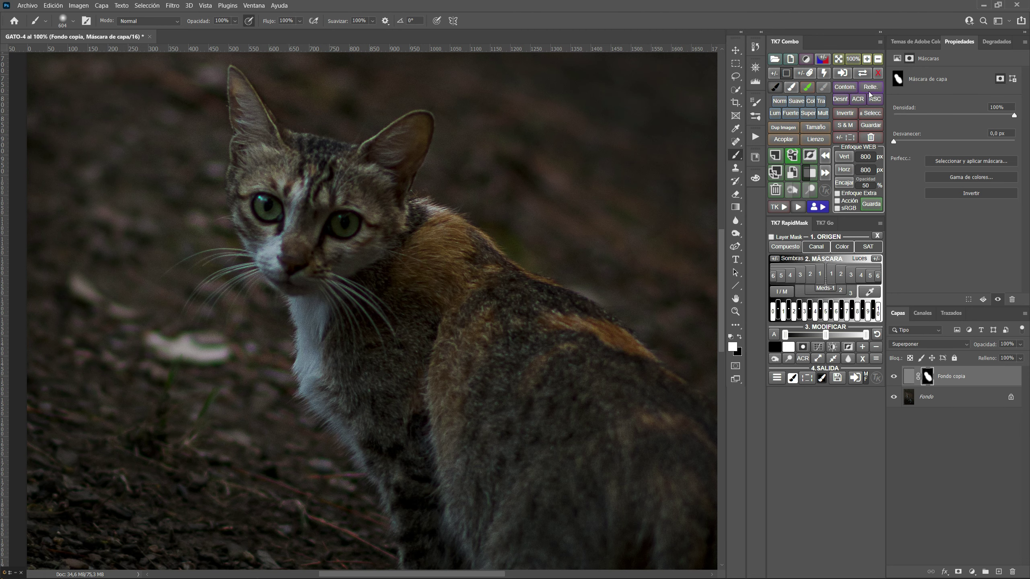
click(838, 60)
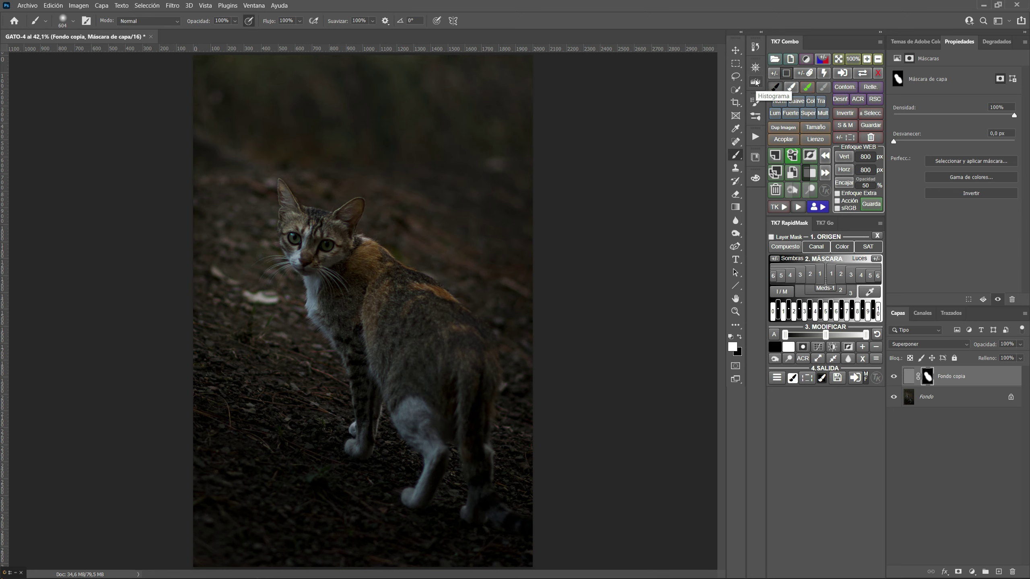
click(755, 82)
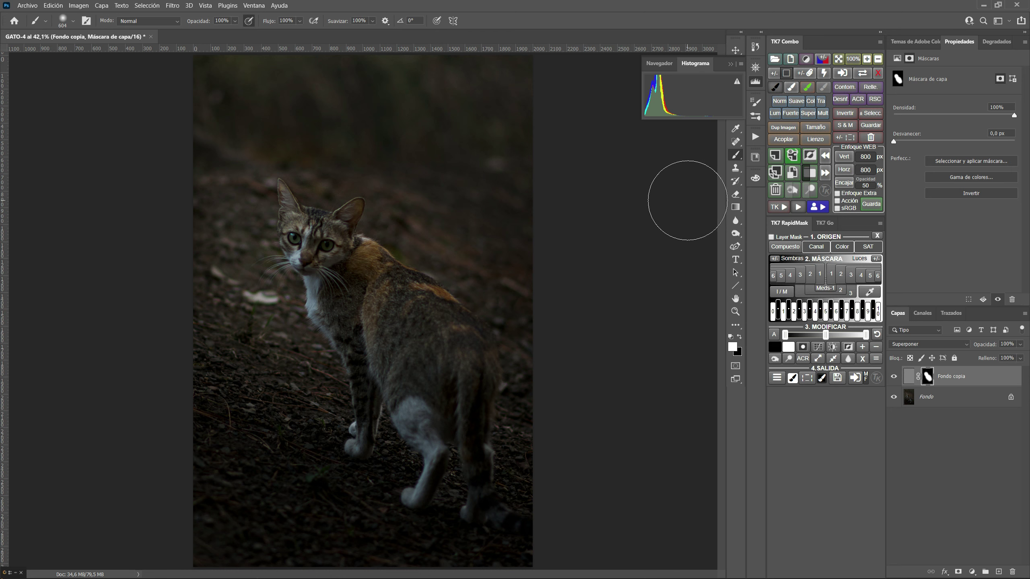
click(731, 63)
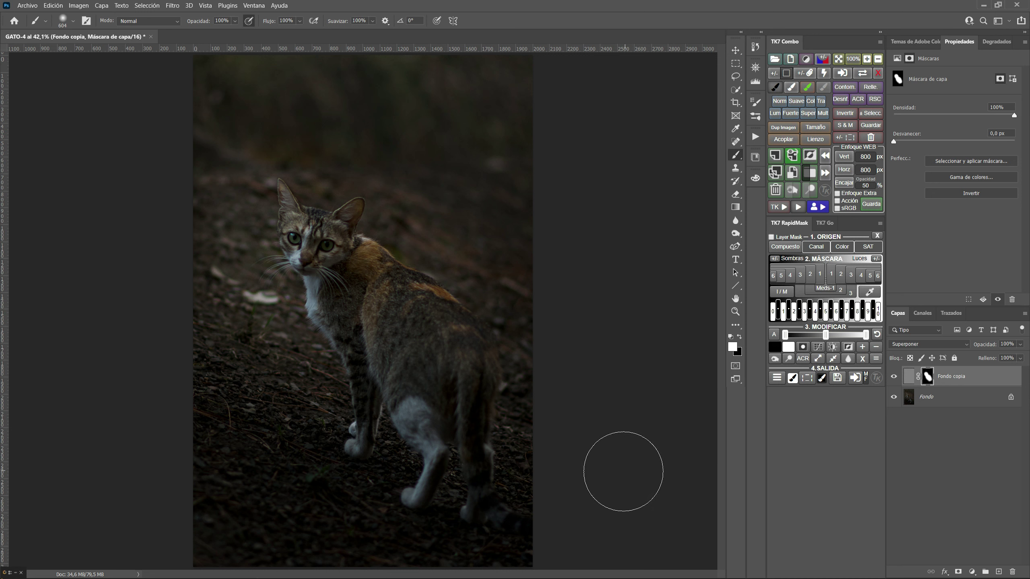